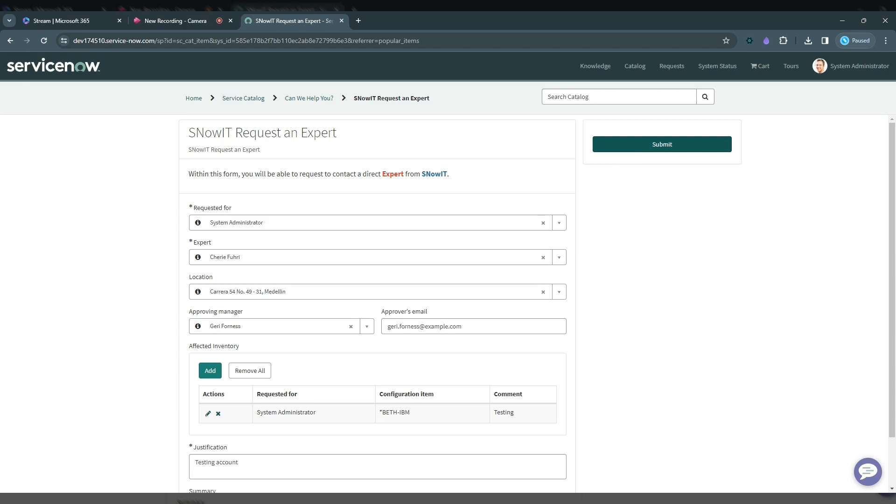
Submit the completed SNowIT Request an Expert form and check the created request's activity entry
left_click(625, 147)
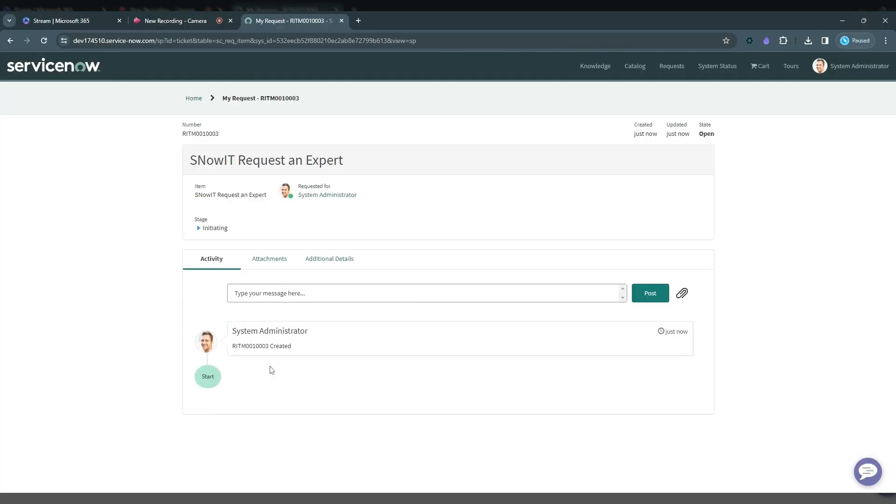
left_click_drag(232, 345, 215, 377)
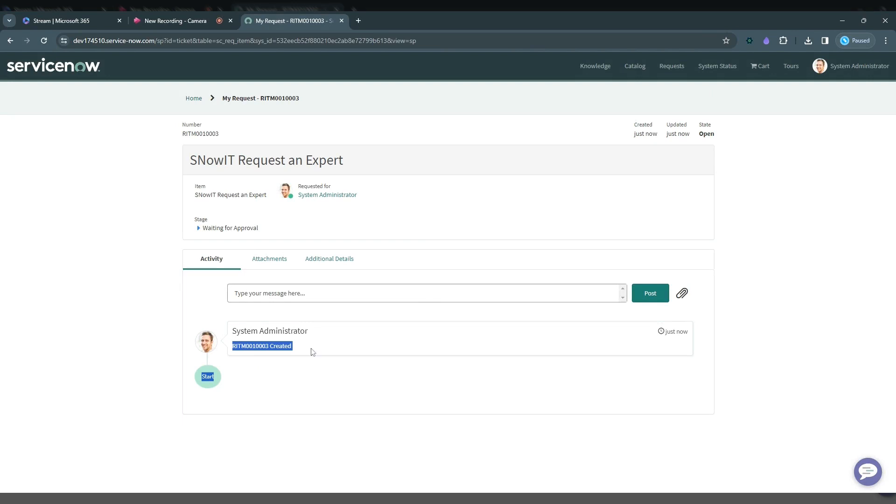
left_click(294, 365)
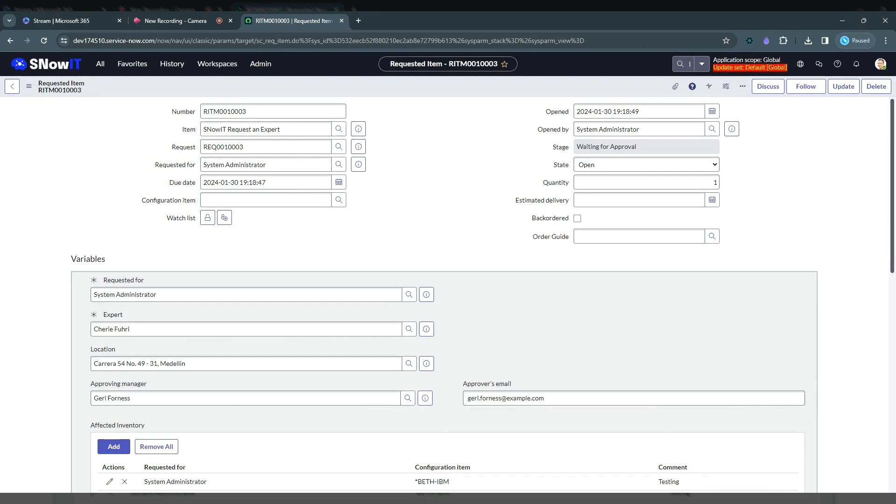
Review the variables of the SNowIT Request an Expert requested item and open its flow context
scroll(889, 201, "down", 2)
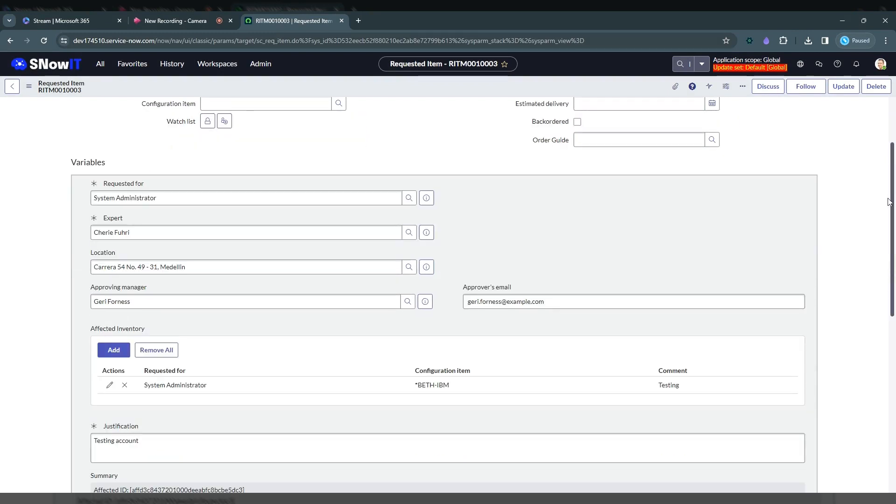
scroll(835, 207, "down", 1)
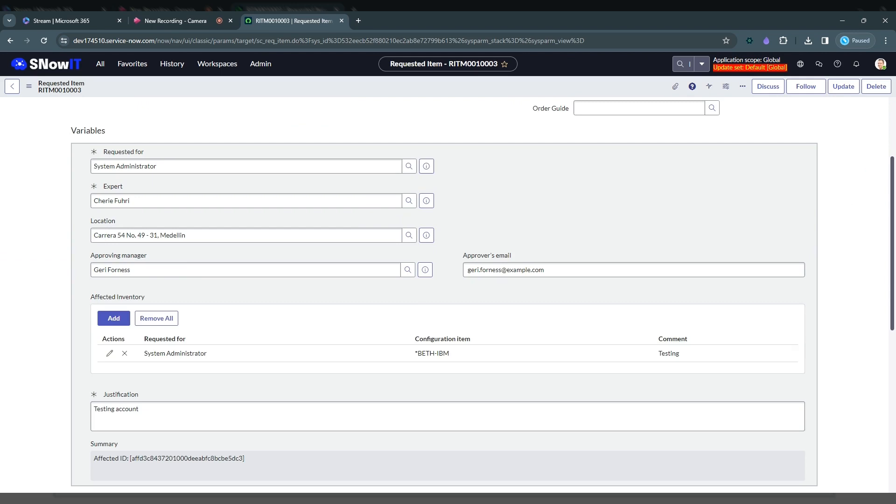
scroll(893, 250, "down", 3)
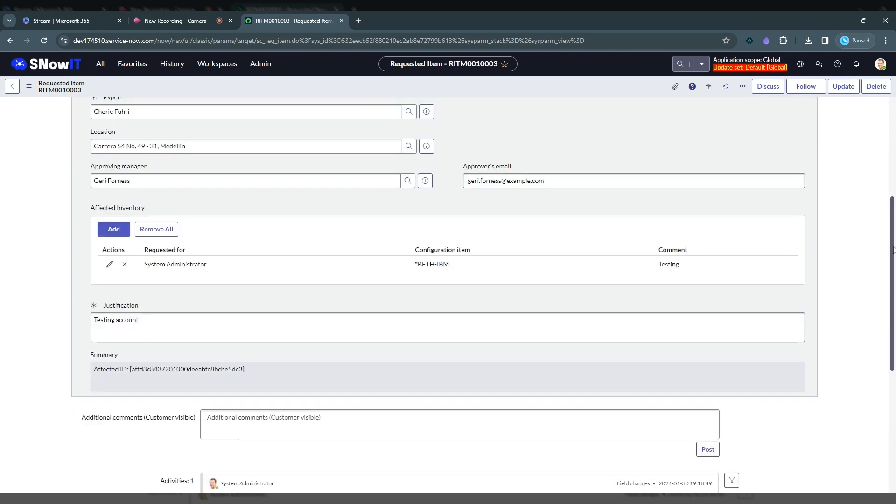
left_click_drag(893, 250, 891, 366)
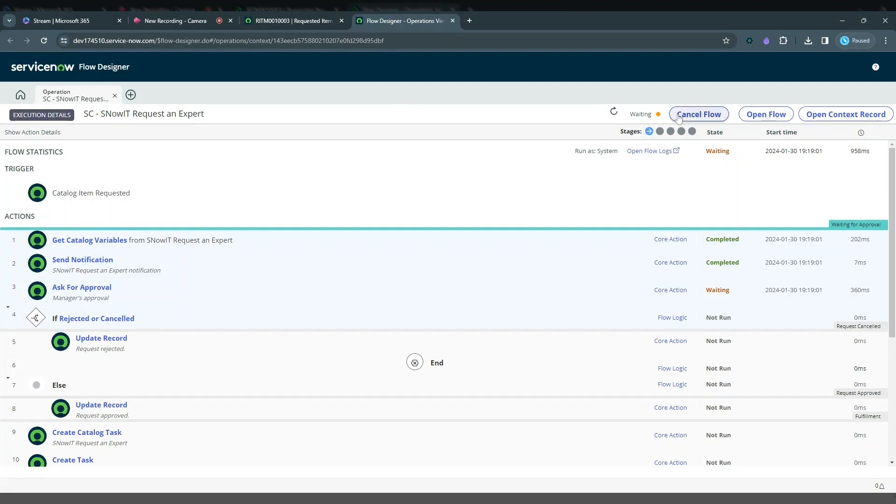
Check the flow's overall execution status and inspect the details of its Catalog Item Requested trigger
left_click_drag(644, 114, 629, 115)
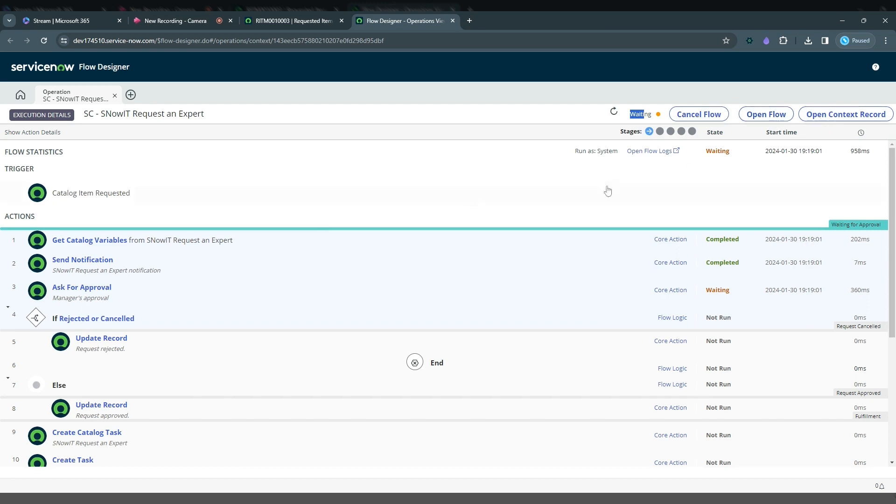
left_click(139, 199)
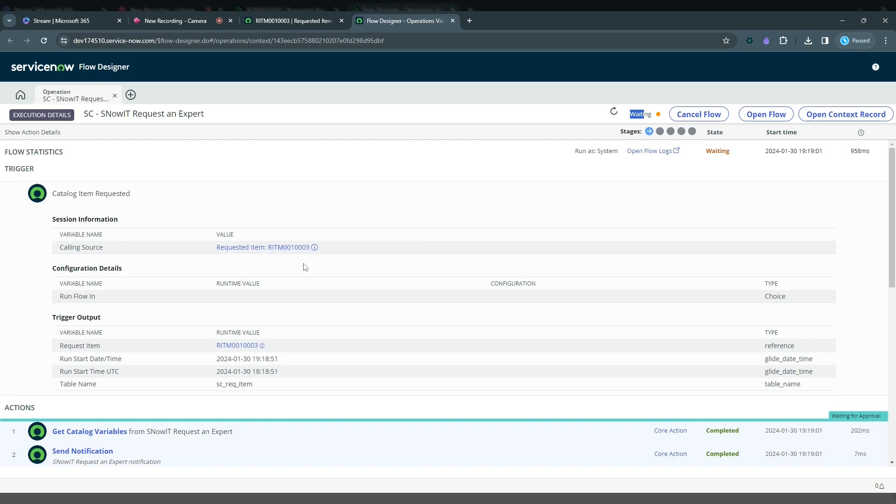
left_click(148, 201)
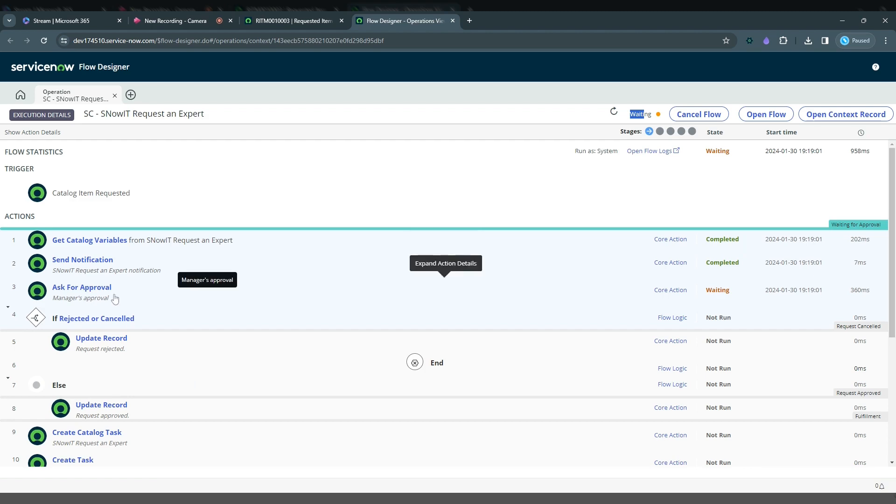
Check the approvers listed on the requested item, returning to the flow's execution details
key("ctrl+shift+Tab")
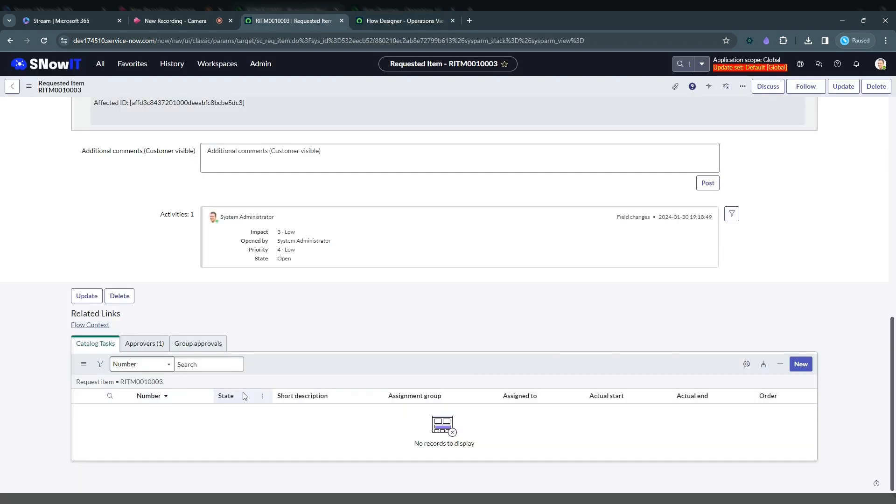
left_click(148, 344)
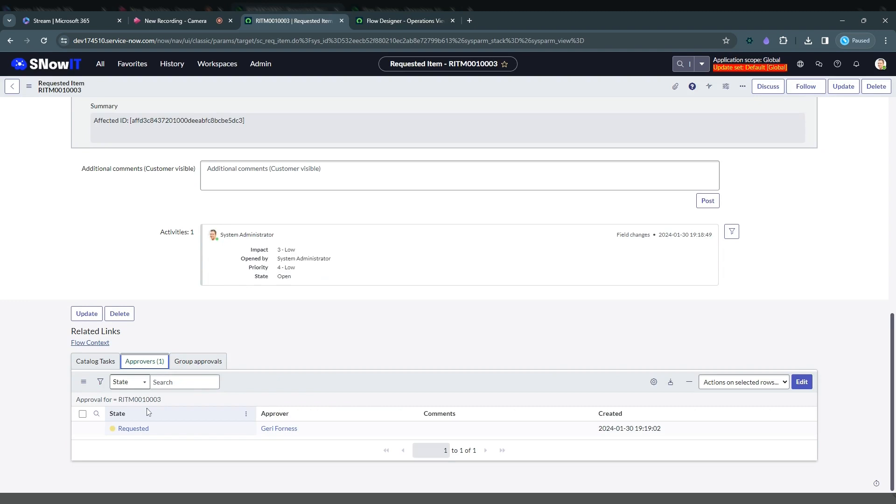
left_click(386, 24)
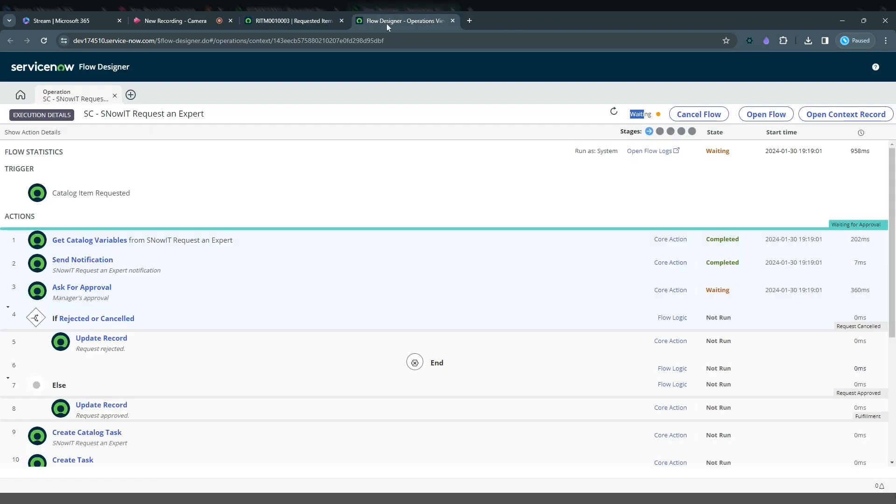
Examine the configuration details and output data of the Get Catalog Variables action, collapsing it when finished
left_click(101, 248)
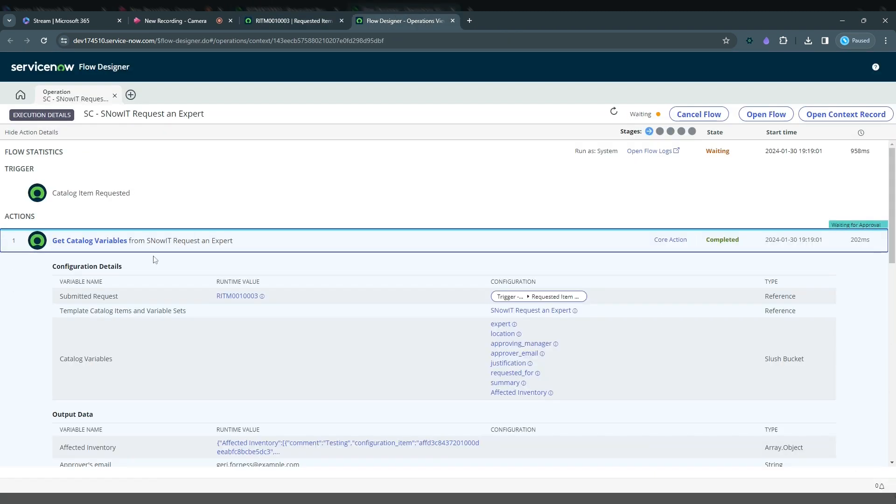
left_click_drag(892, 197, 894, 216)
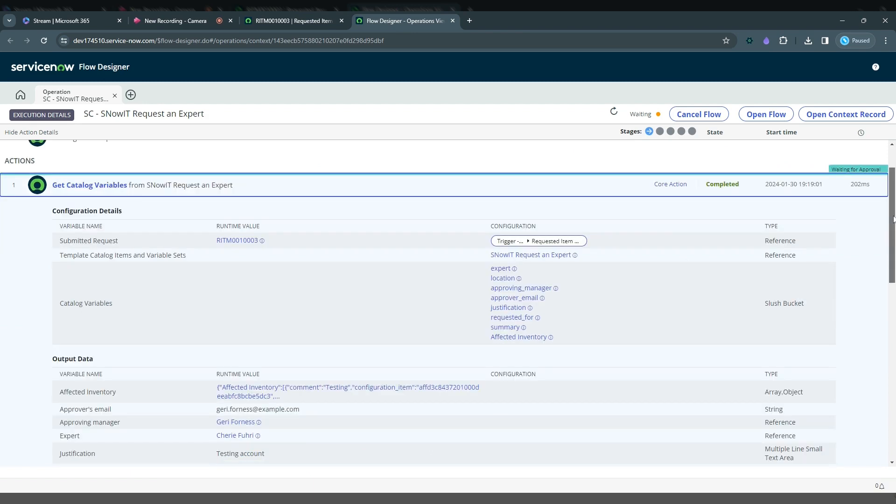
scroll(494, 220, "down", 1)
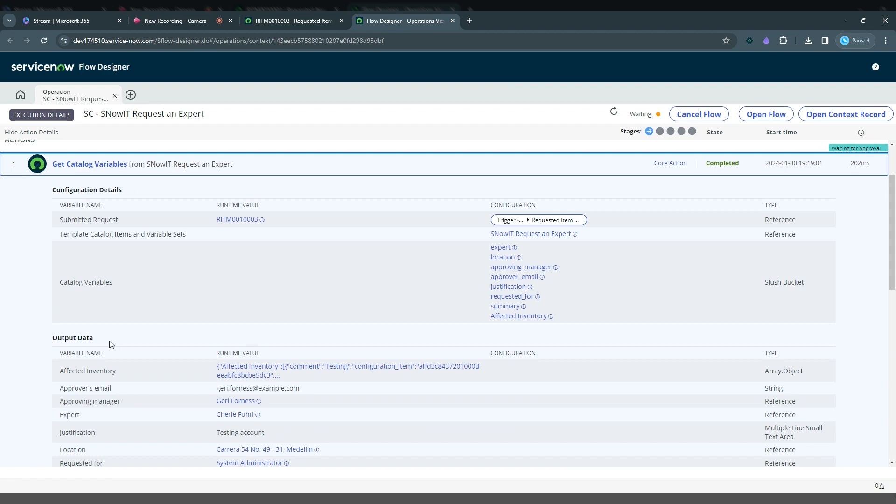
scroll(800, 280, "down", 1)
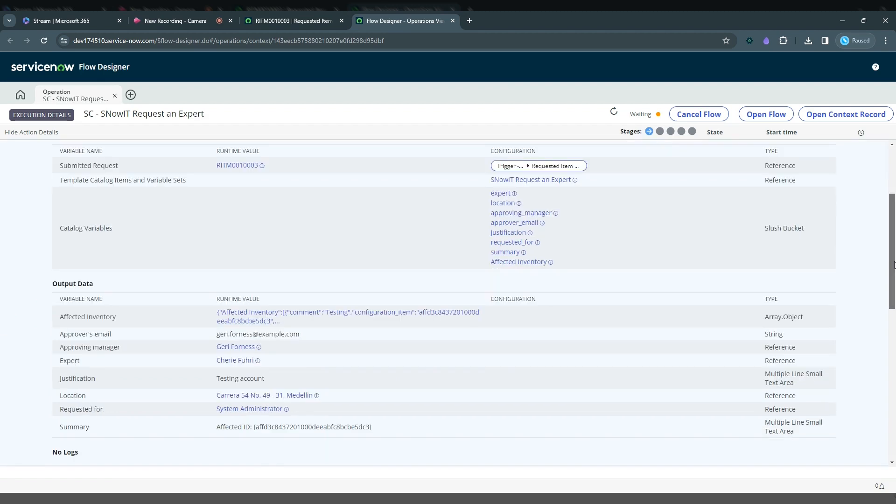
left_click_drag(894, 262, 894, 264)
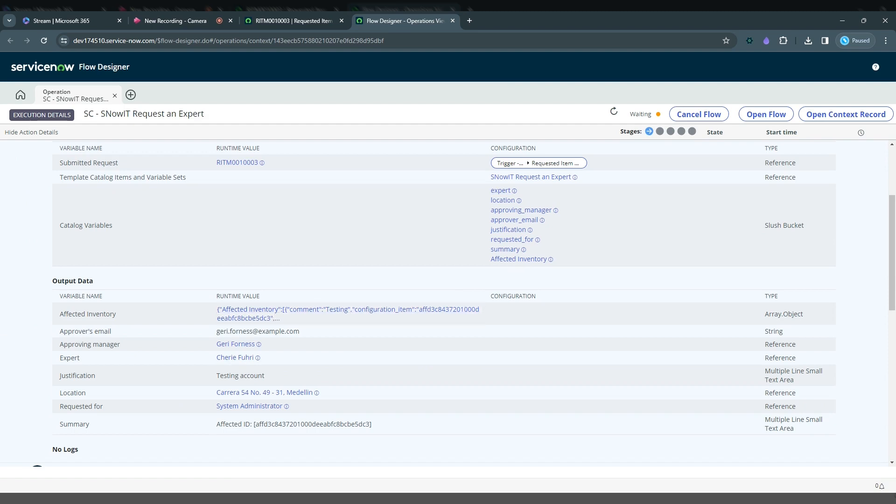
scroll(448, 304, "up", 2)
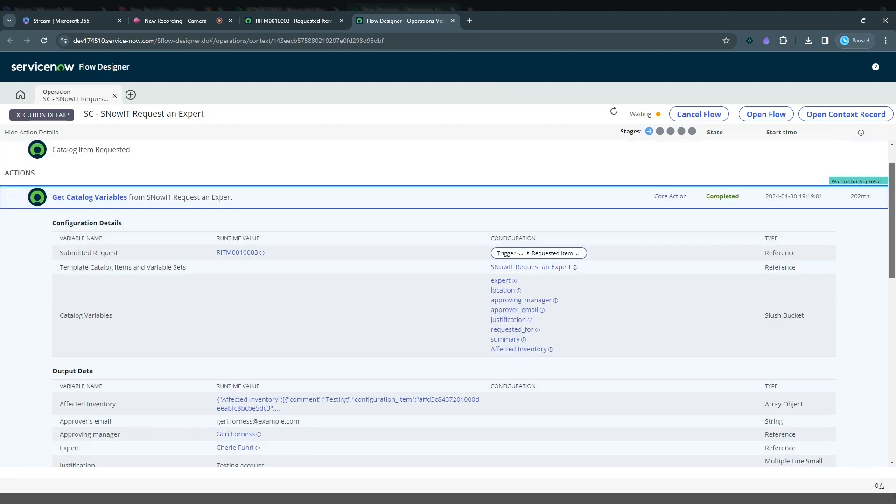
left_click(313, 201)
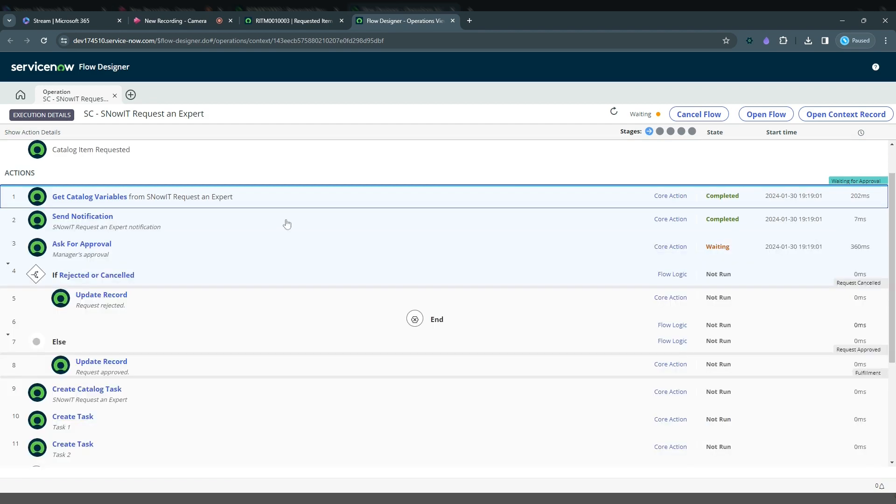
Inspect the details of the Send Notification and Ask For Approval actions, including the approval rule's runtime value
left_click(286, 225)
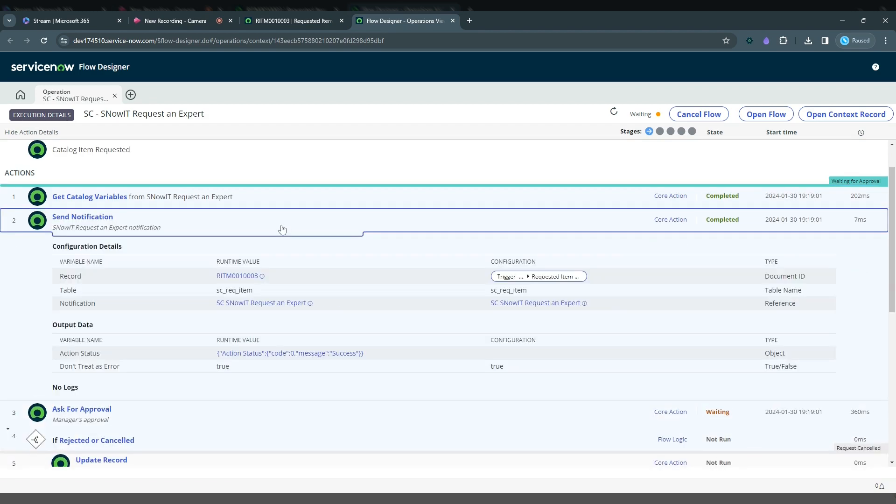
left_click(282, 229)
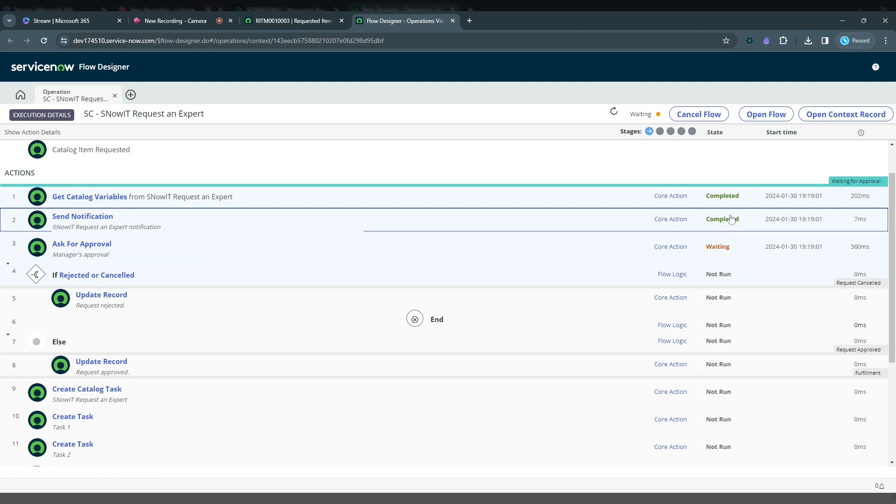
left_click(157, 252)
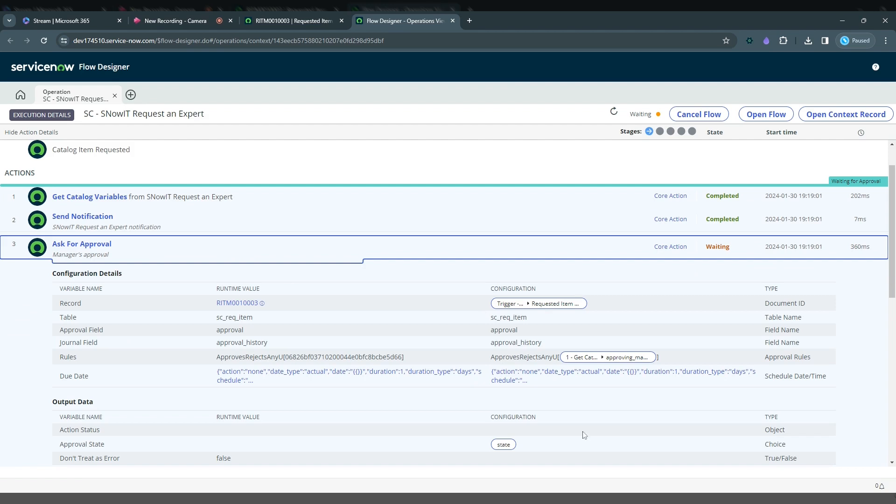
left_click_drag(285, 357, 402, 356)
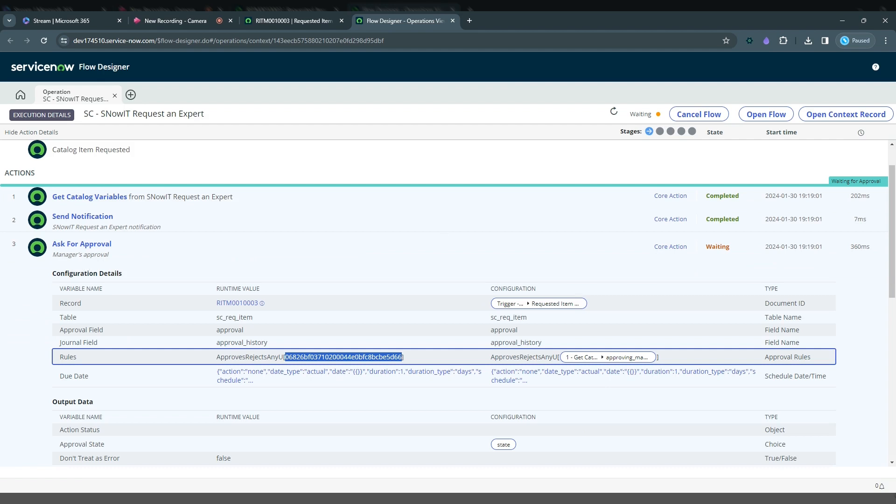
left_click(121, 253)
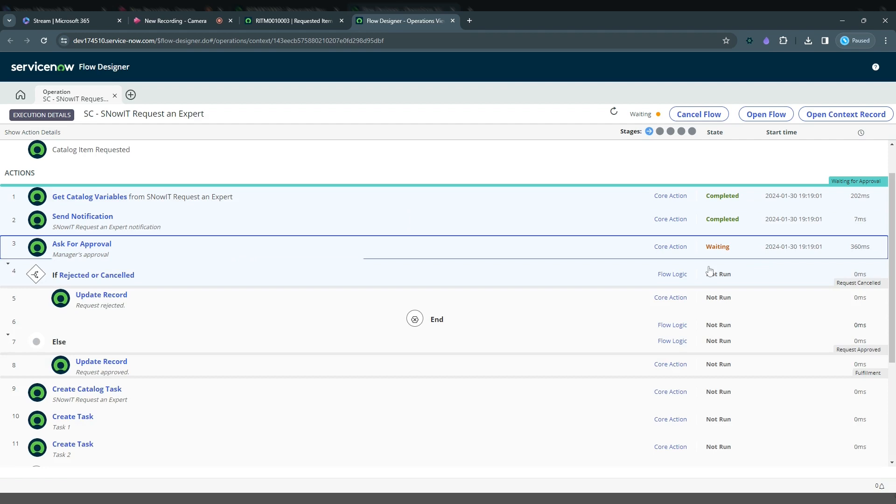
Approve the requested manager approval on the requested item and refresh the flow's execution details
left_click(289, 21)
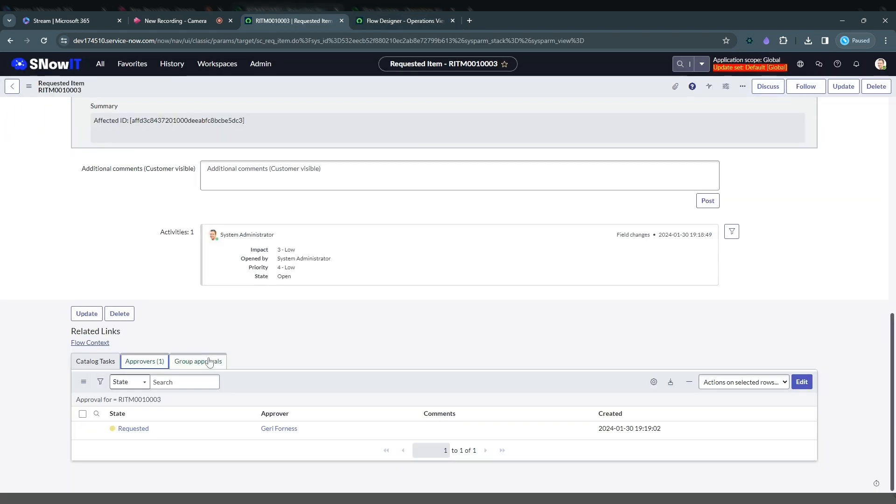
right_click(135, 427)
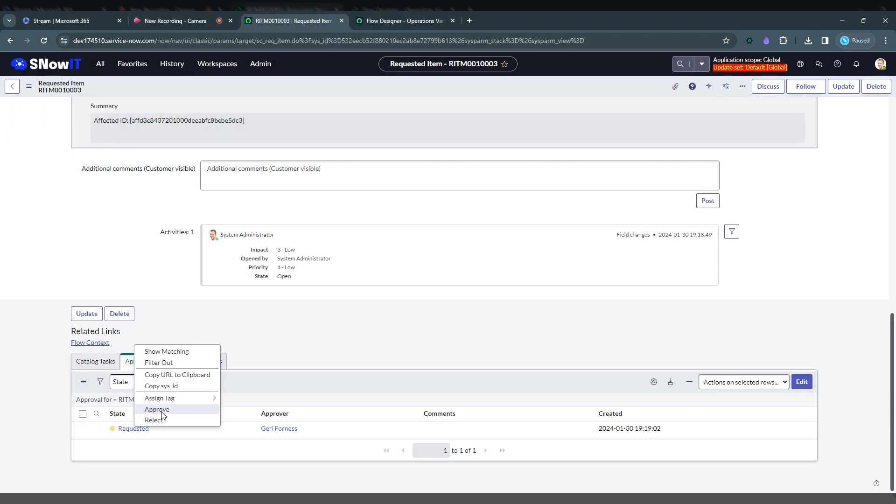
left_click(180, 412)
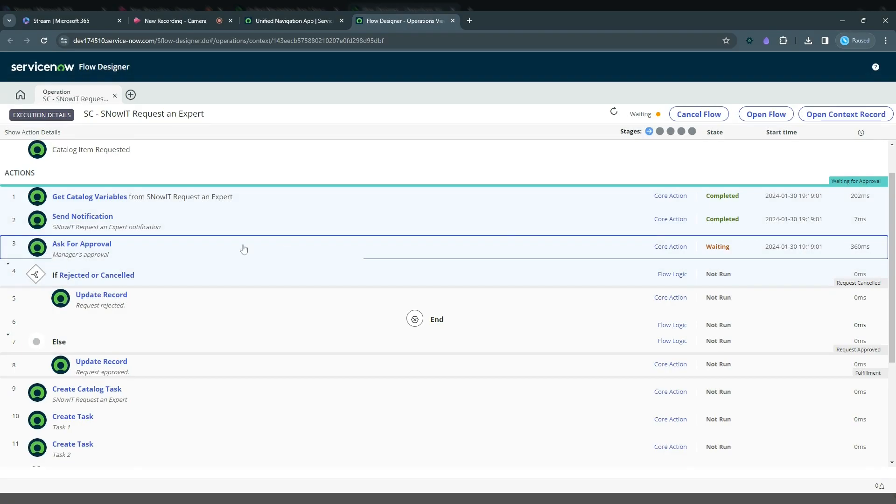
left_click(613, 114)
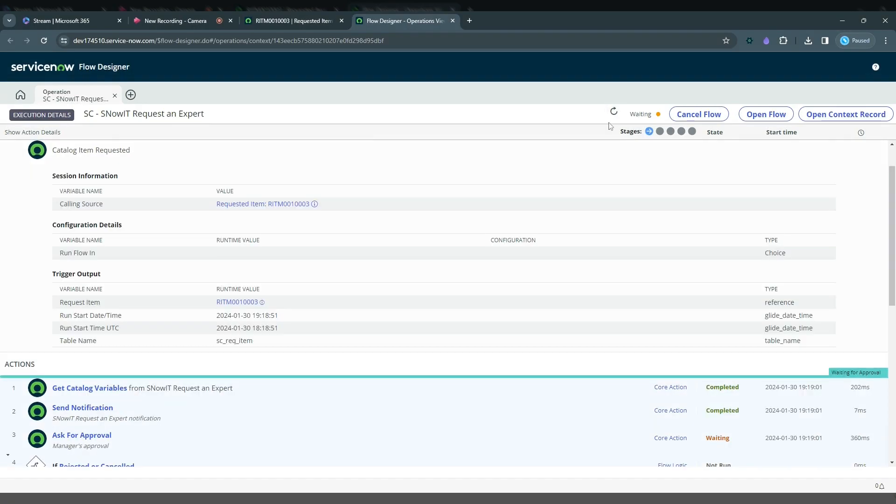
left_click(614, 113)
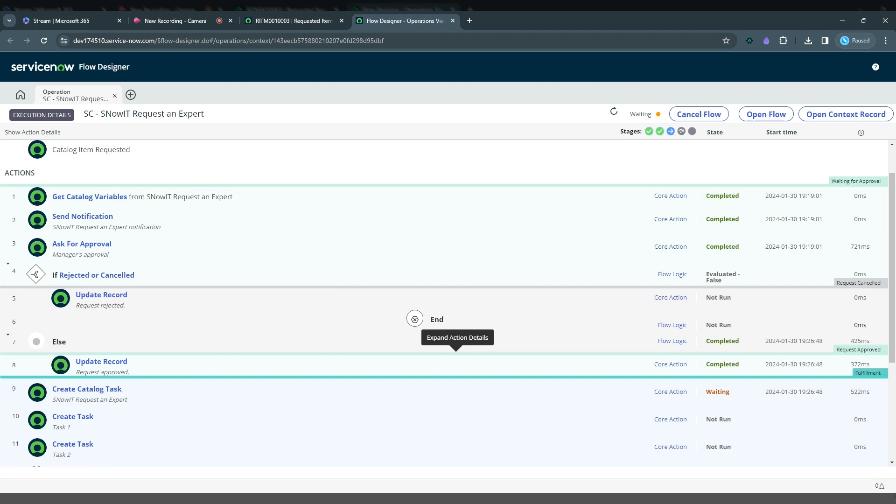
Check the requested item's activity notes and catalog tasks, returning to the flow's execution details
key("ctrl+shift+Tab")
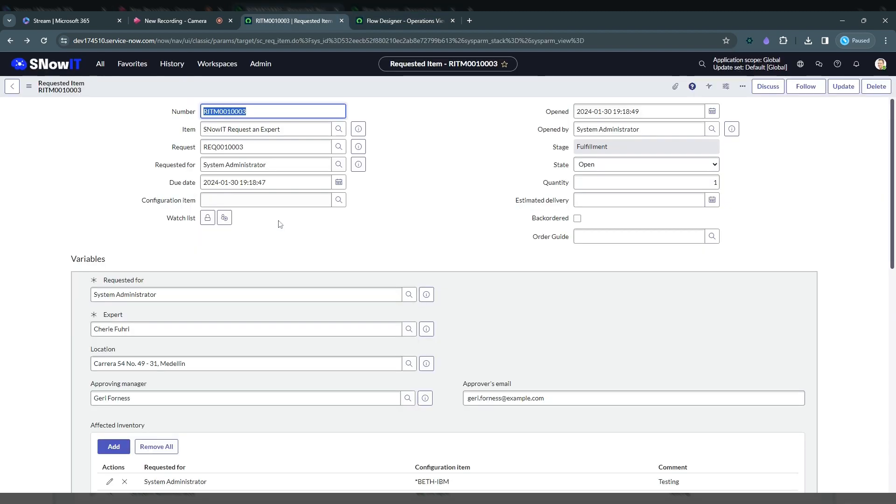
left_click_drag(889, 229, 892, 398)
left_click_drag(206, 325, 478, 371)
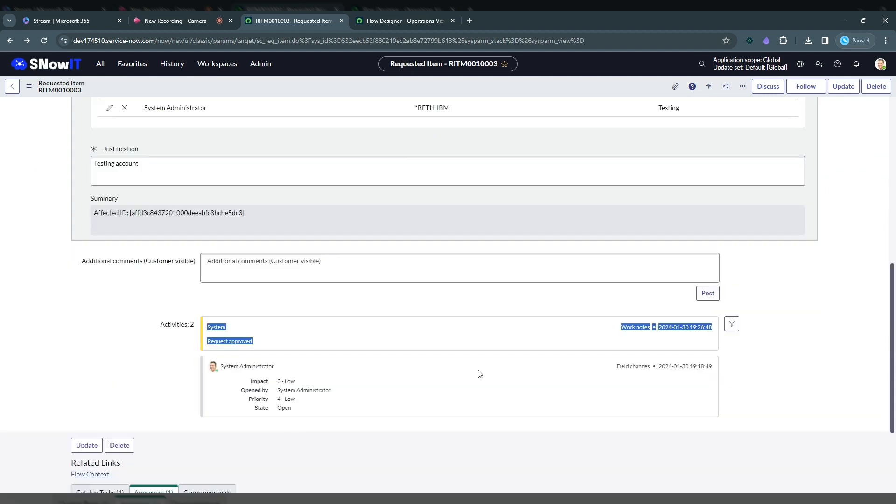
left_click(479, 373)
scroll(448, 280, "down", 3)
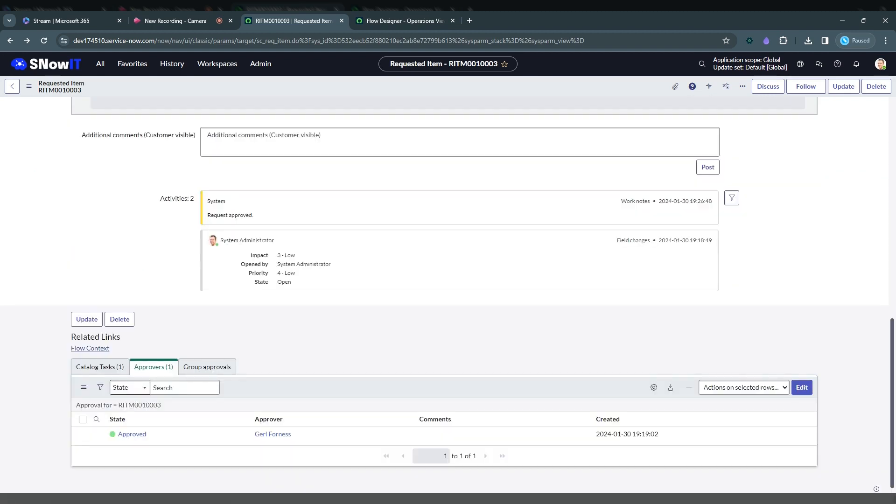
left_click(99, 366)
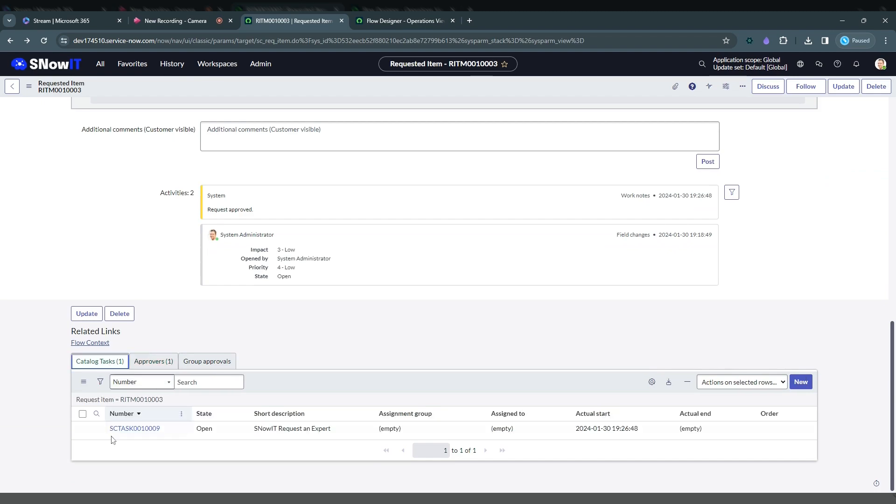
left_click(386, 21)
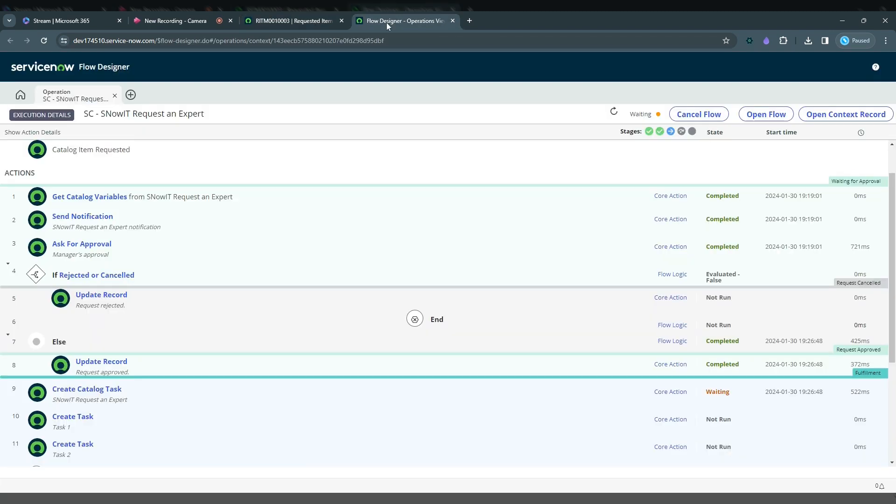
Expand the fulfillment-stage Create Catalog Task action and examine its configuration details and catalog variables
left_click_drag(892, 359, 893, 380)
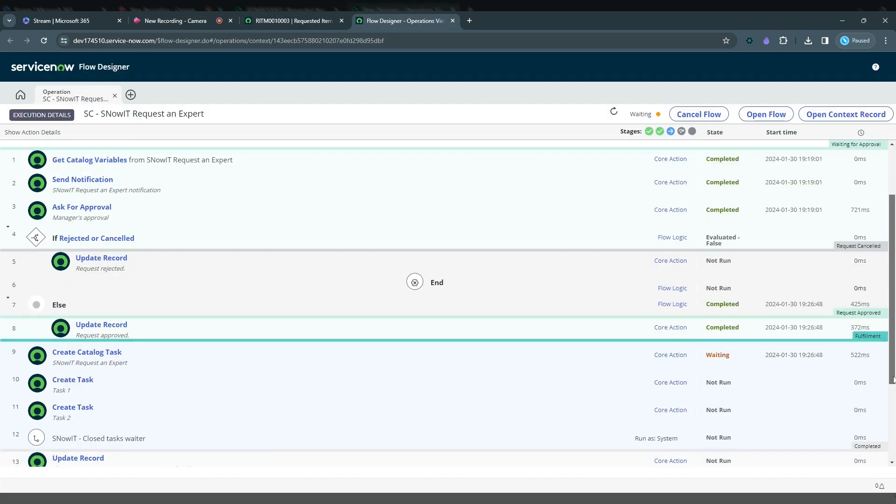
scroll(133, 284, "down", 2)
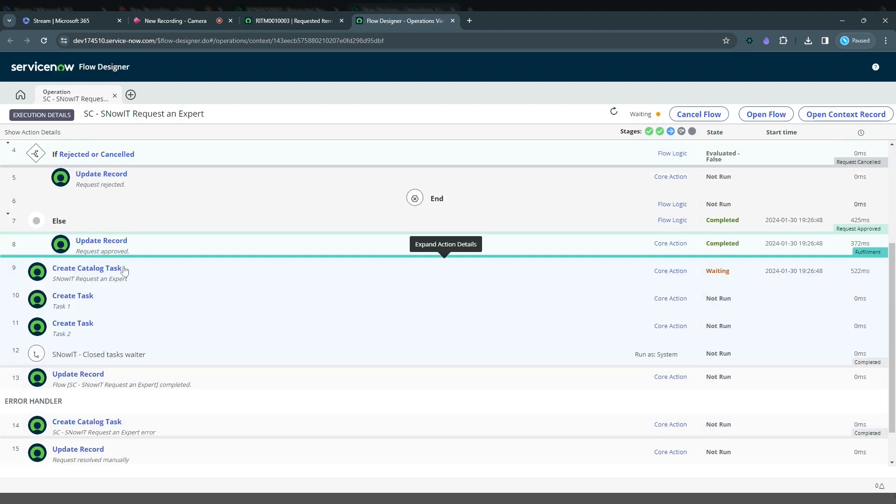
left_click(88, 274)
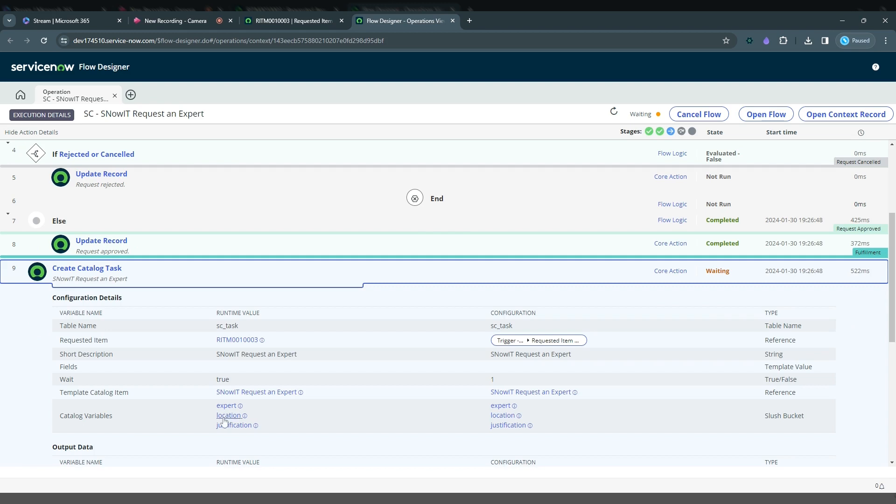
Open the requested item's SNowIT Request an Expert catalog task in a separate tab and review its Expert, Location and Justification variables
left_click(281, 20)
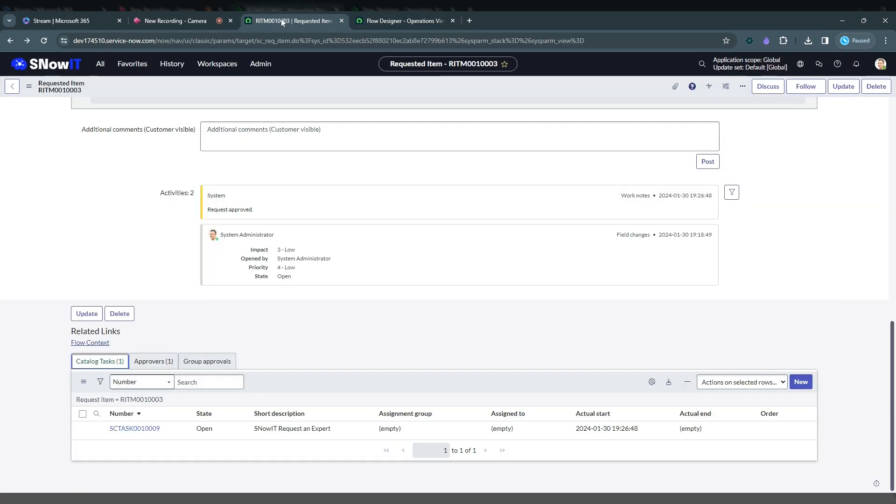
left_click(133, 428, "ctrl")
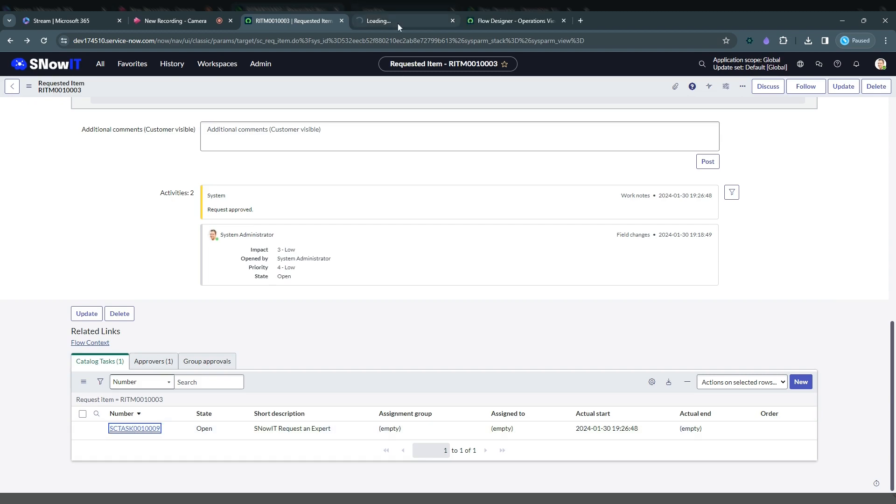
left_click(398, 23)
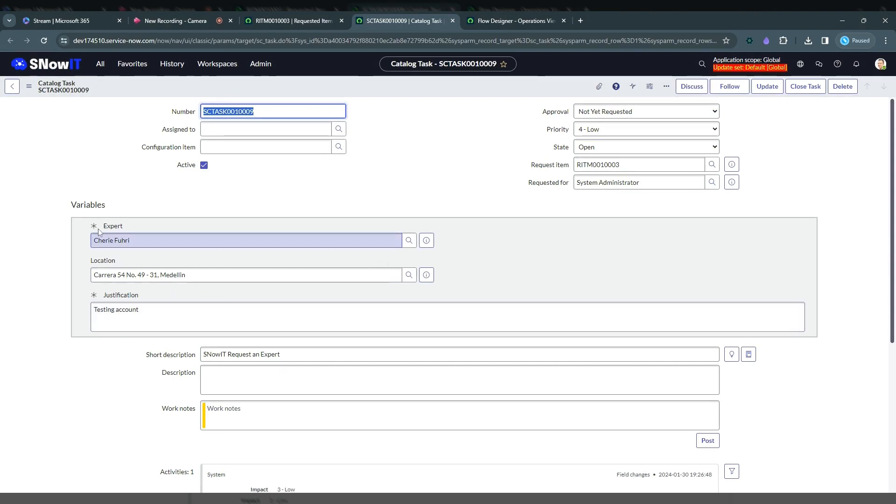
mouse_move(102, 240)
left_mouse_down()
mouse_move(130, 241)
mouse_move(92, 240)
left_mouse_up()
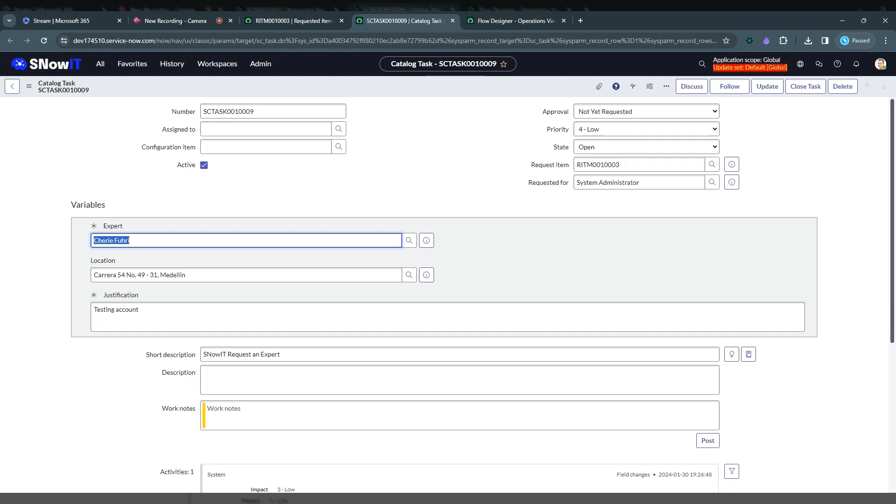
left_click(154, 229)
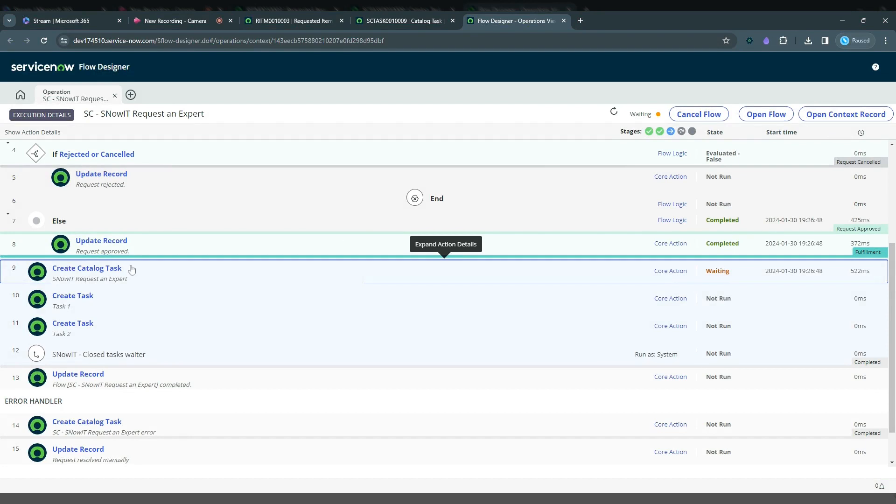
Close the SNowIT Request an Expert catalog task as complete and refresh the flow's execution details
left_click(419, 21)
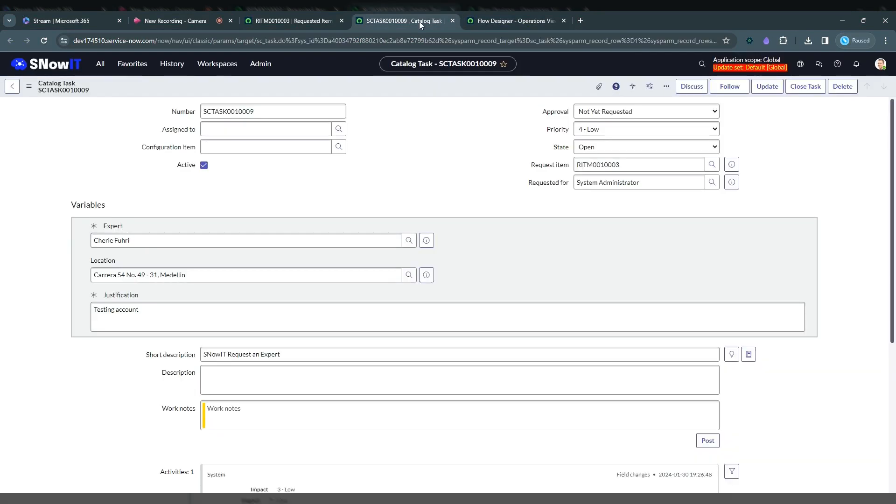
left_click(800, 91)
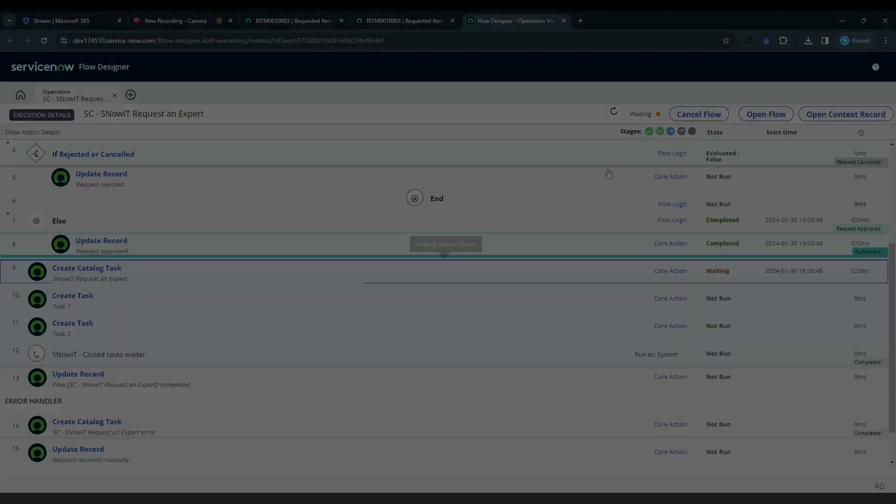
left_click(614, 113)
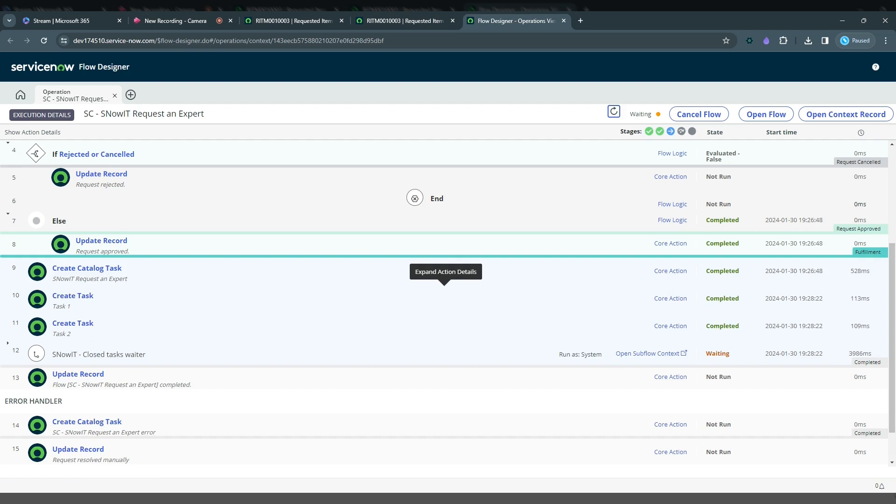
Refresh the requested item's catalog tasks list and open the Task 1 record in a separate tab
left_click(452, 21)
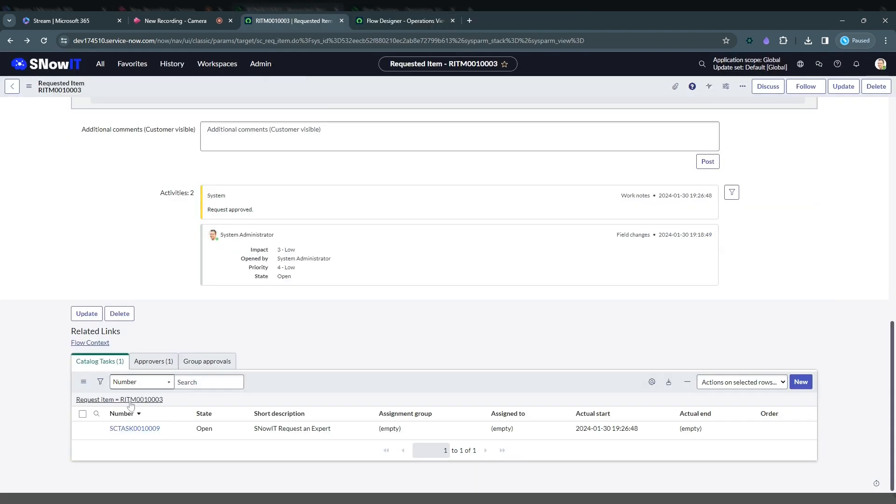
left_click(149, 404)
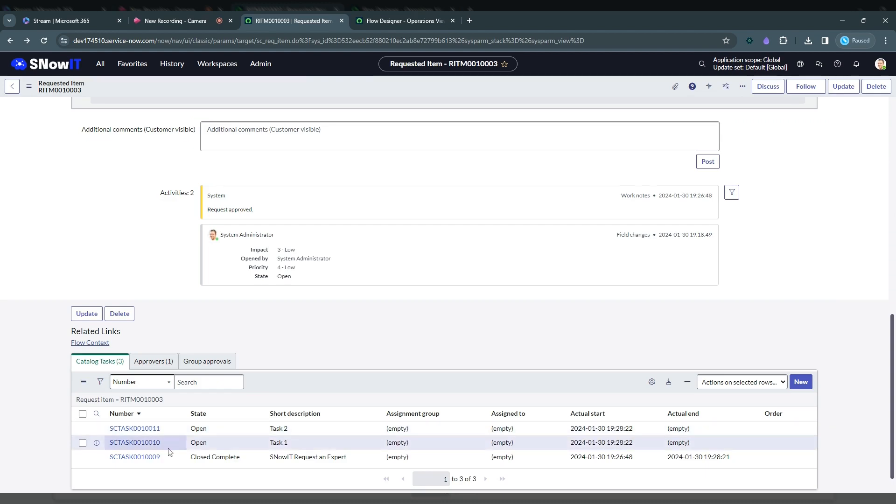
left_click(140, 442, "ctrl")
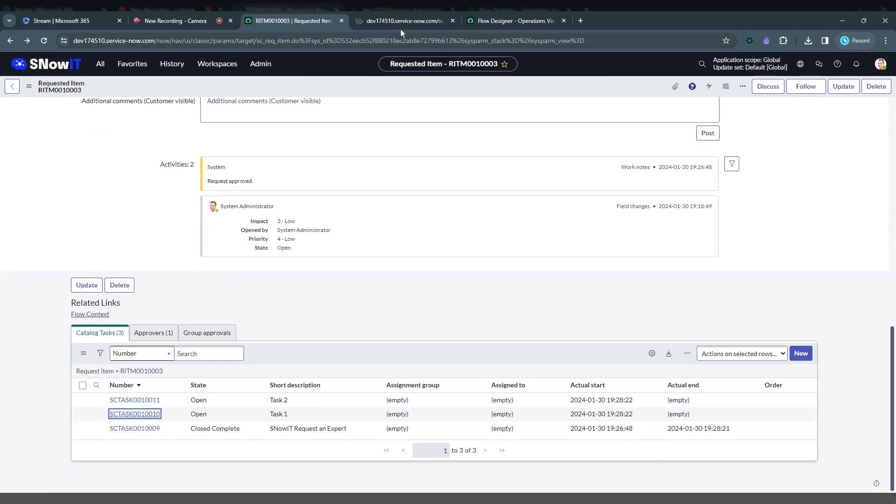
left_click(382, 21)
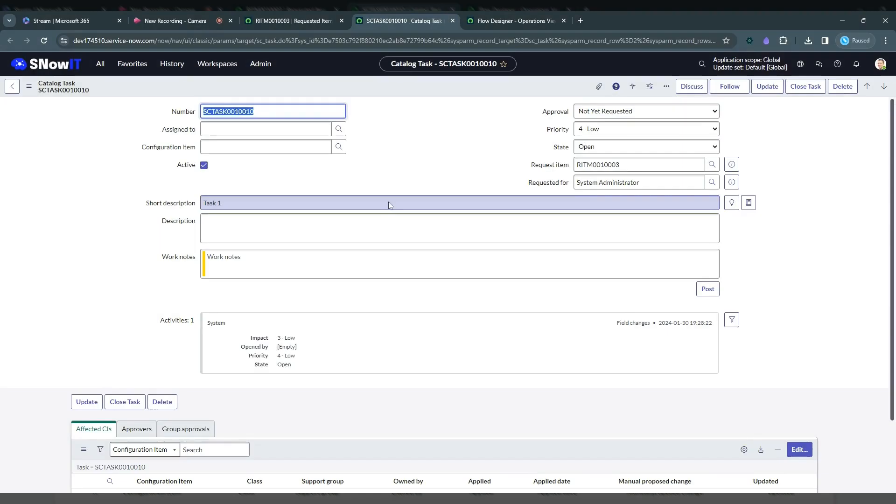
left_click(396, 121)
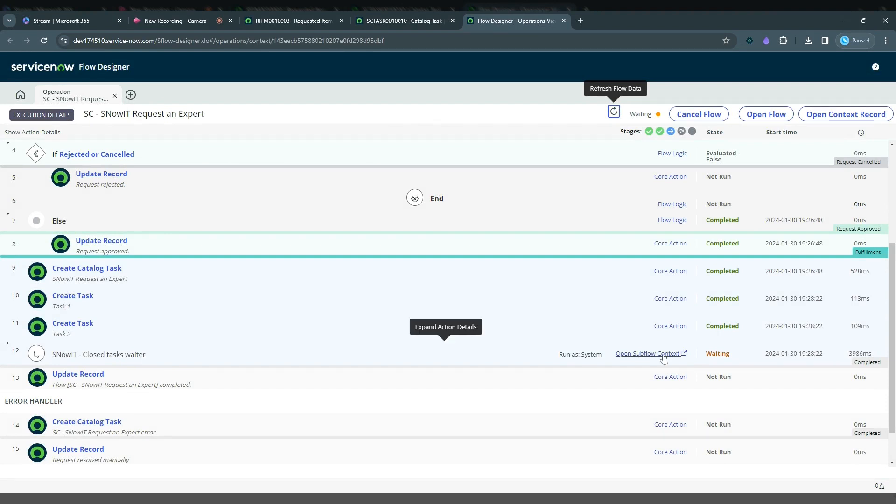
Open the SNowIT - Closed tasks waiter subflow context and examine its inputs, outputs and action states
left_click(647, 354)
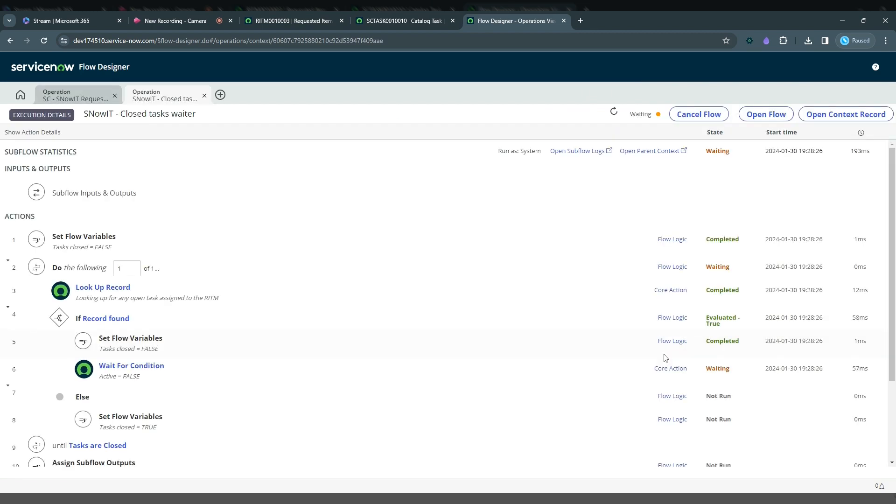
left_click(208, 200)
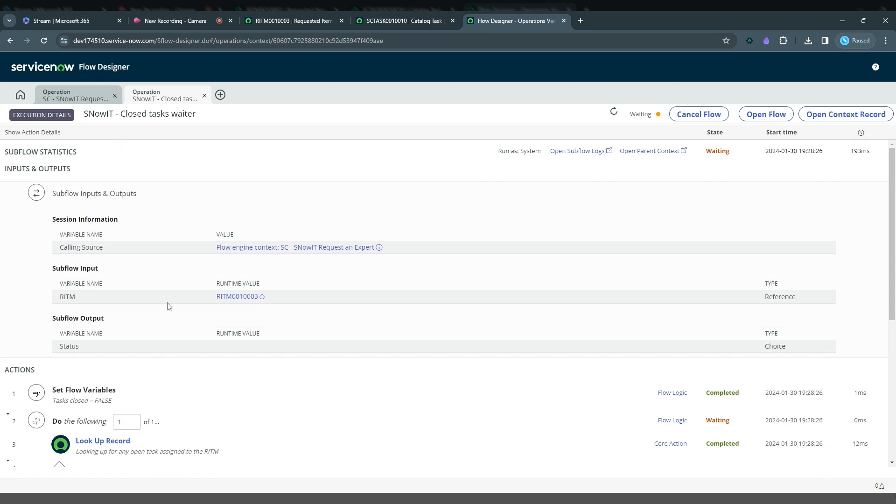
double_click(237, 296)
left_click_drag(258, 297, 260, 297)
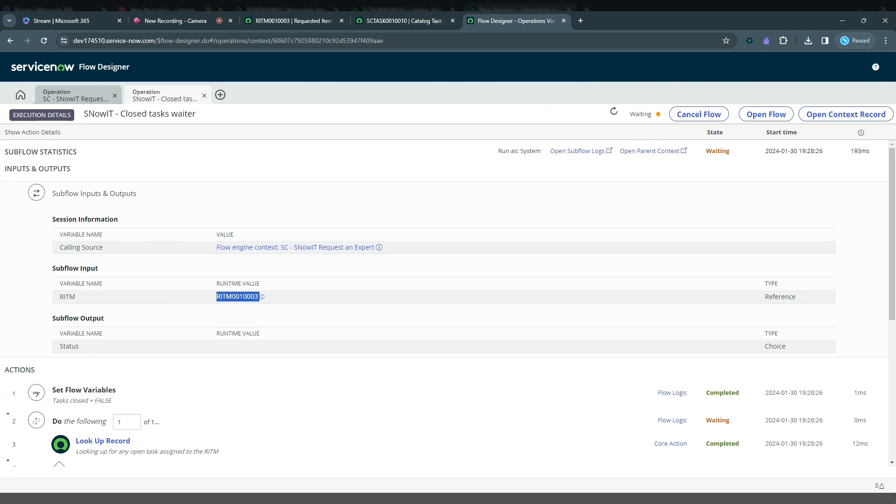
scroll(891, 280, "down", 3)
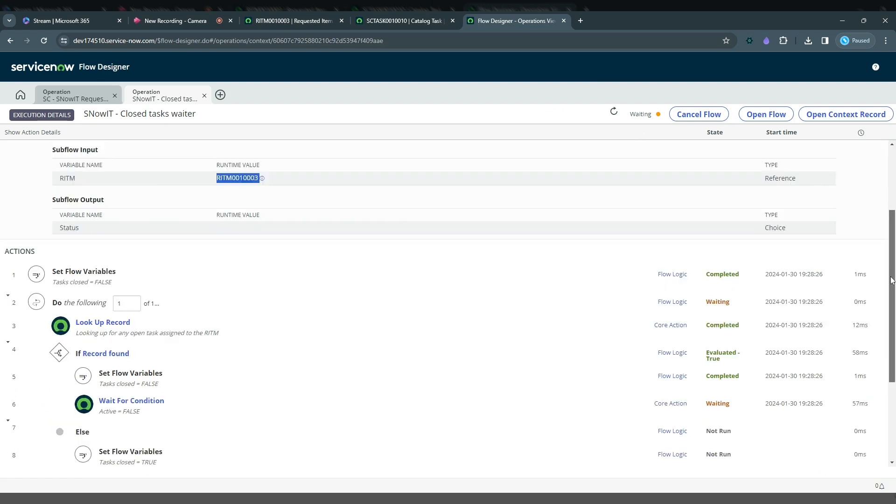
left_click_drag(891, 280, 891, 329)
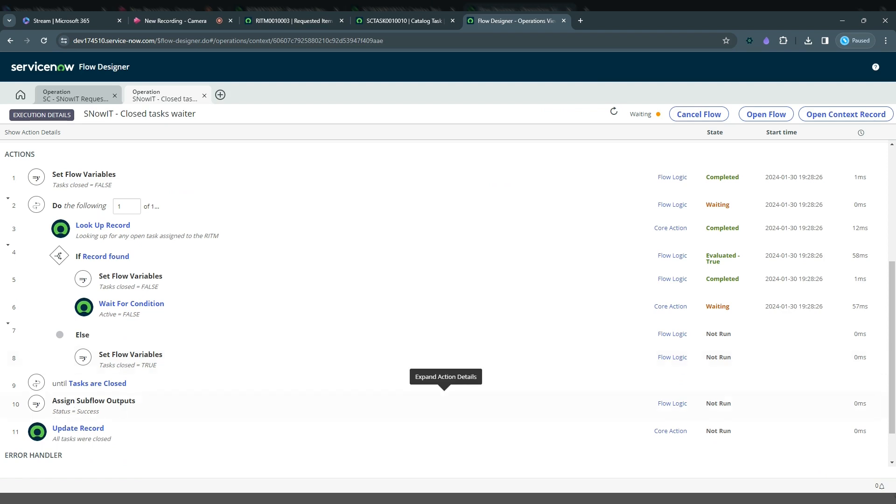
Close the Task 1 catalog task as complete and check the requested item's catalog tasks list
left_click(398, 20)
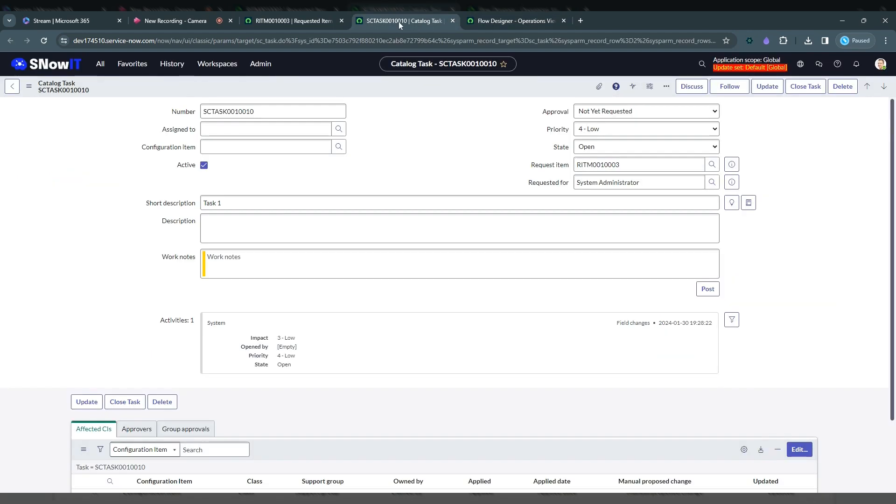
scroll(253, 352, "down", 2)
scroll(253, 352, "down", 1)
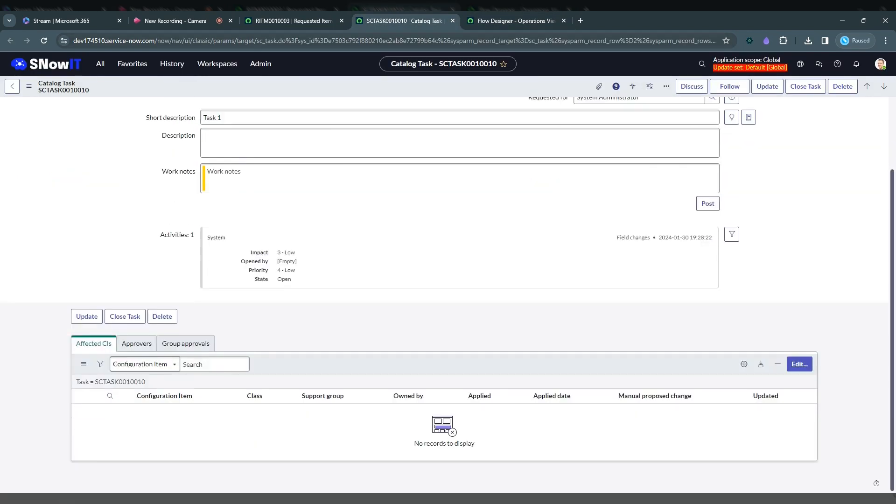
left_click(808, 87)
left_click(452, 20)
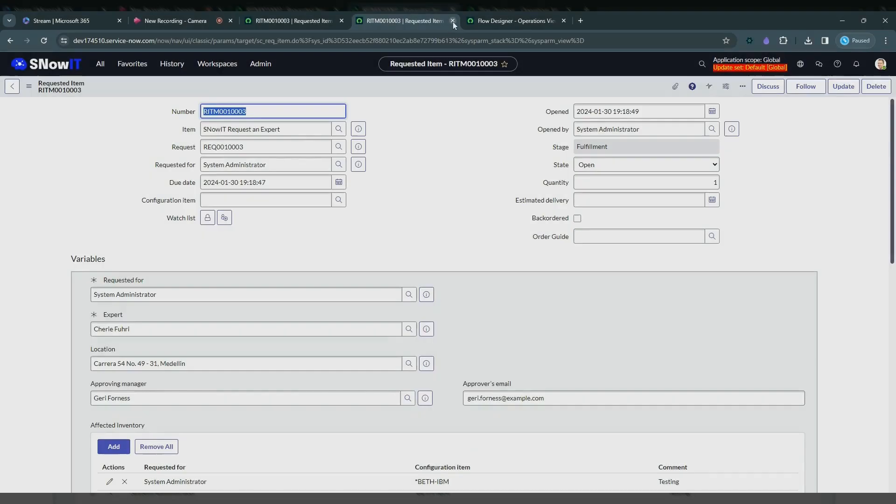
scroll(141, 418, "down", 10)
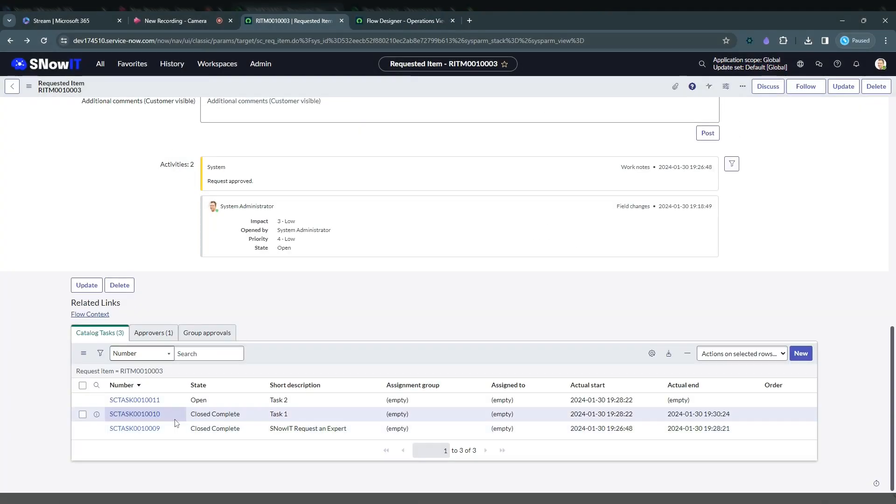
Refresh the subflow's execution details and inspect the Record found condition and the Look Up Record action
left_click(404, 21)
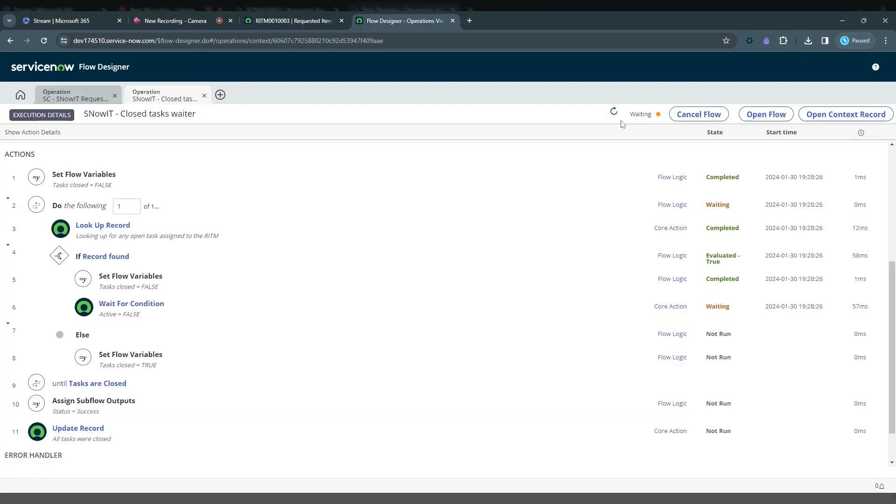
left_click(612, 115)
left_click(141, 261)
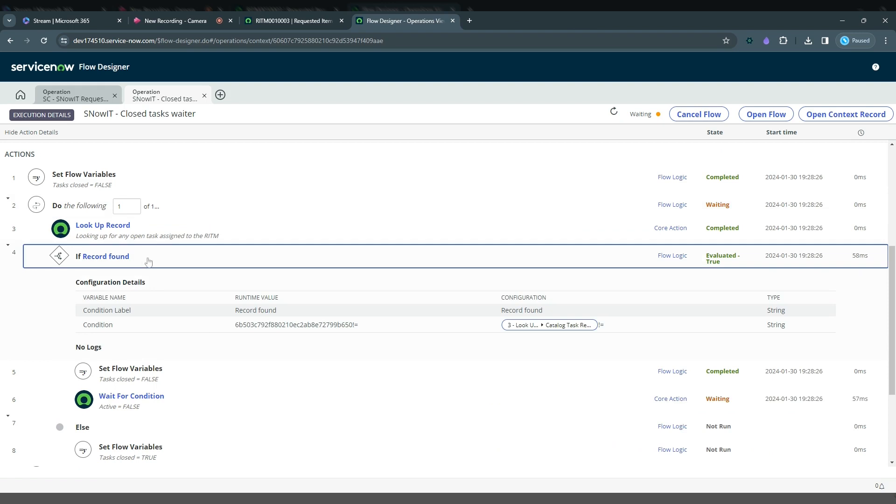
left_click(148, 261)
left_click(147, 235)
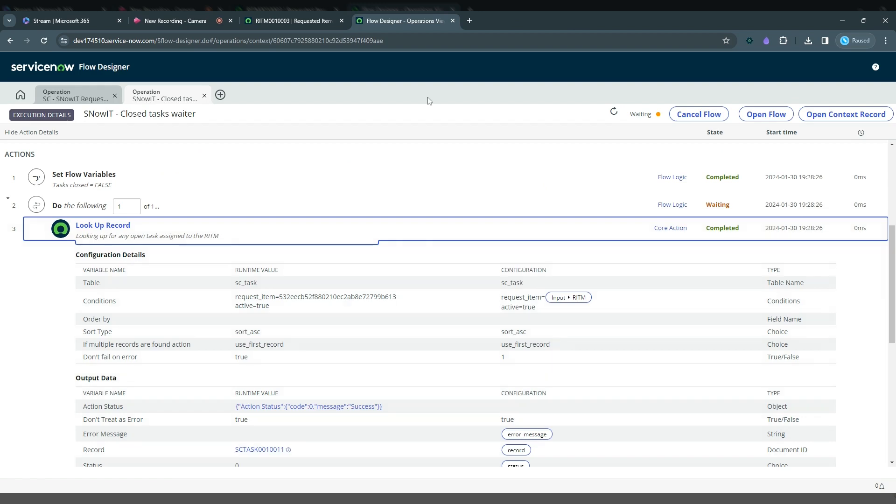
left_click(112, 243)
Open the Task 2 catalog task from the requested item in a separate tab and close it as complete
left_click(294, 21)
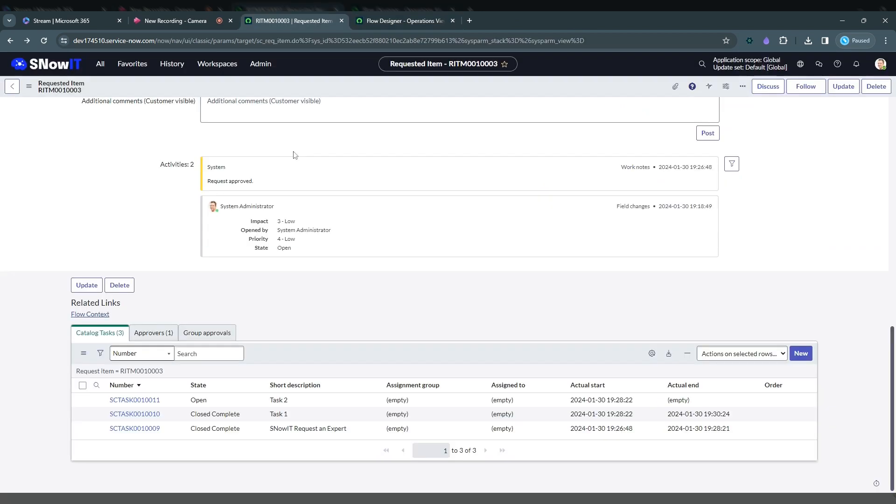
left_click(142, 402)
middle_click(143, 405)
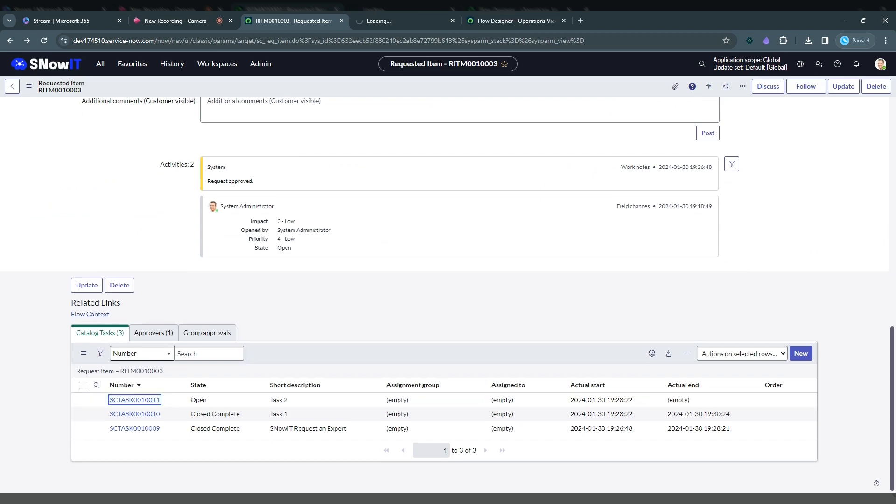
key("ctrl+Tab")
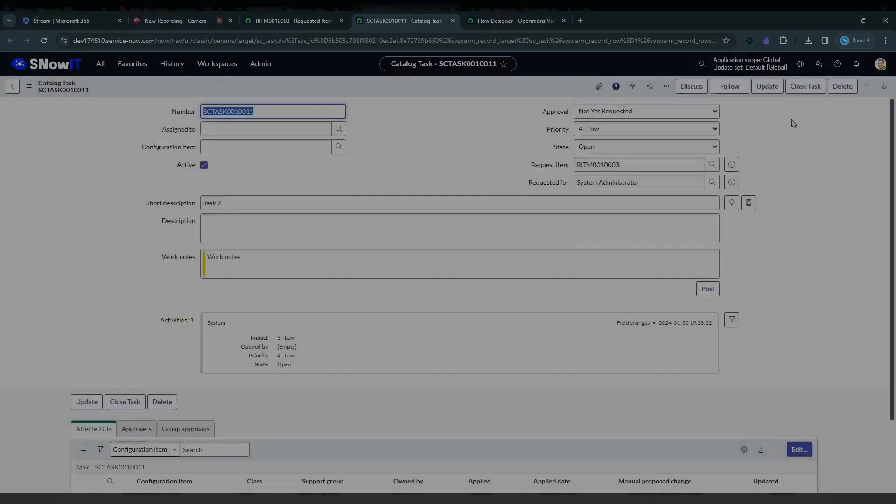
left_click(805, 87)
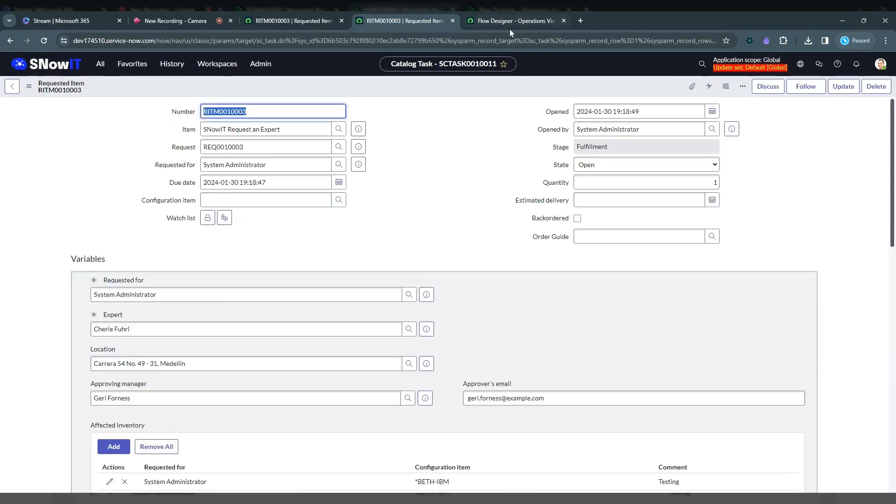
Refresh the Closed tasks waiter execution details and check the subflow output's Status runtime value
left_click(509, 26)
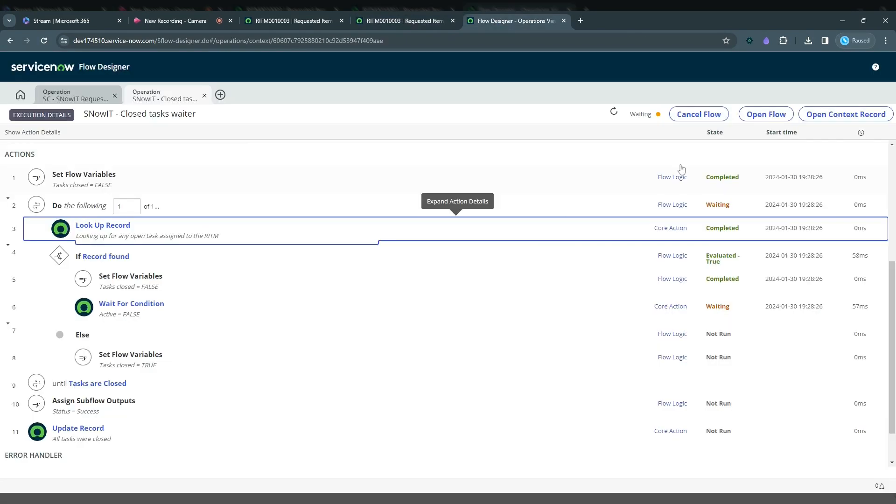
left_click(614, 112)
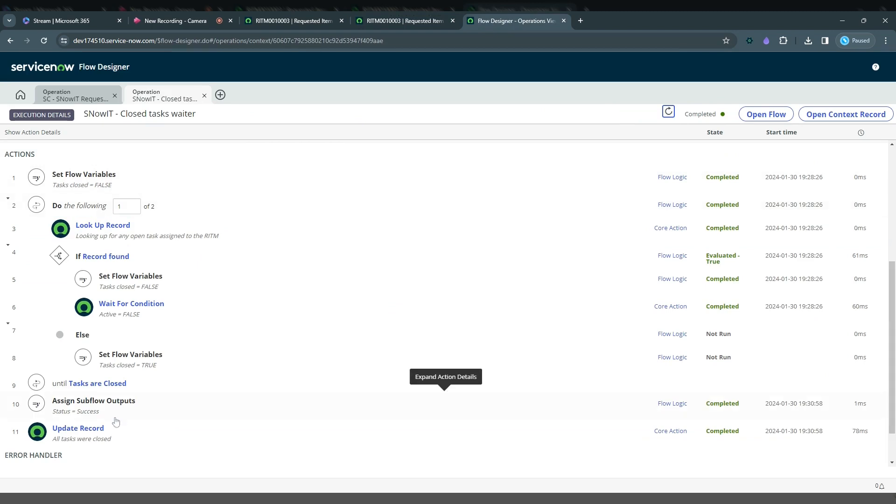
scroll(894, 353, "up", 1)
scroll(187, 258, "up", 4)
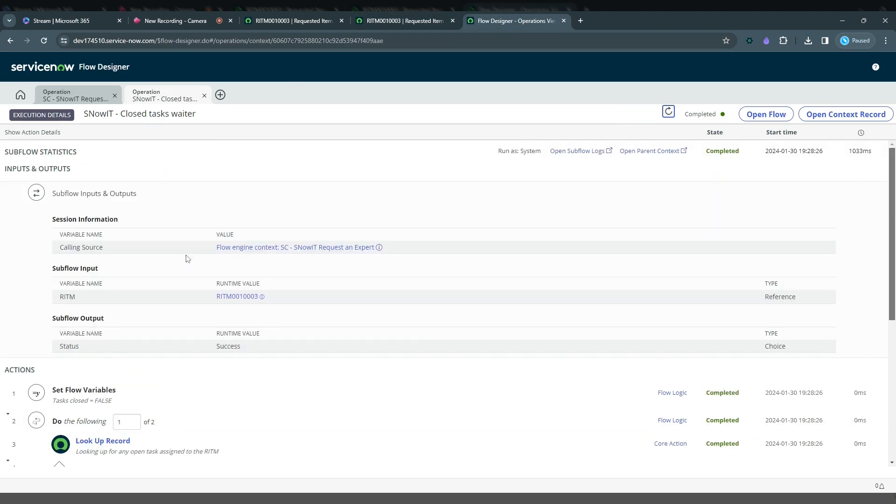
double_click(205, 352)
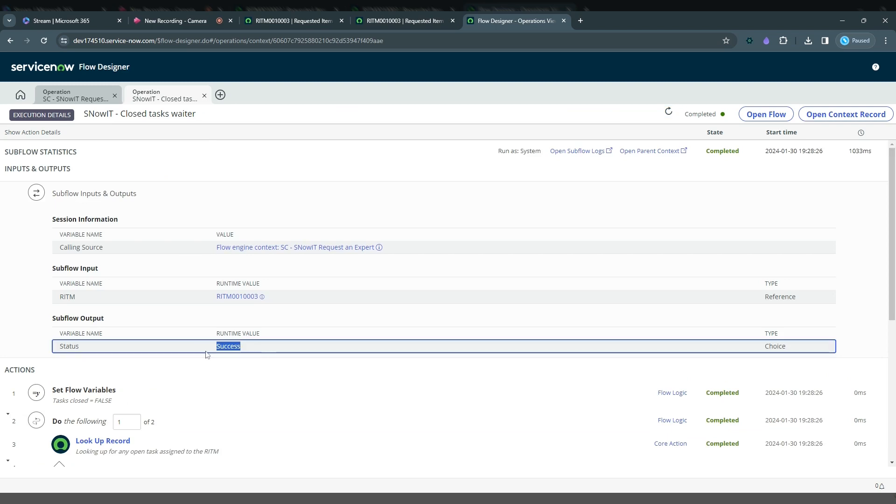
Close the subflow's execution details, refresh those of SC - SNowIT Request an Expert and inspect its actions through the final Update Record
left_click(204, 96)
left_click(614, 113)
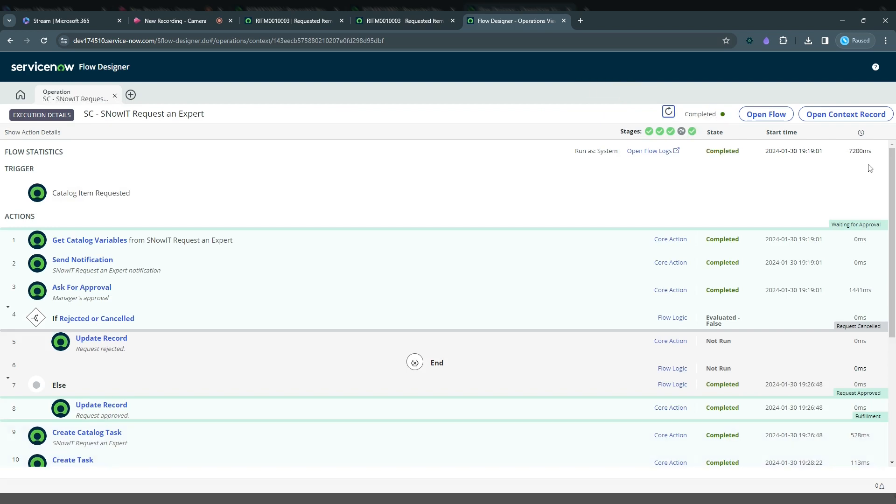
left_click_drag(891, 201, 887, 330)
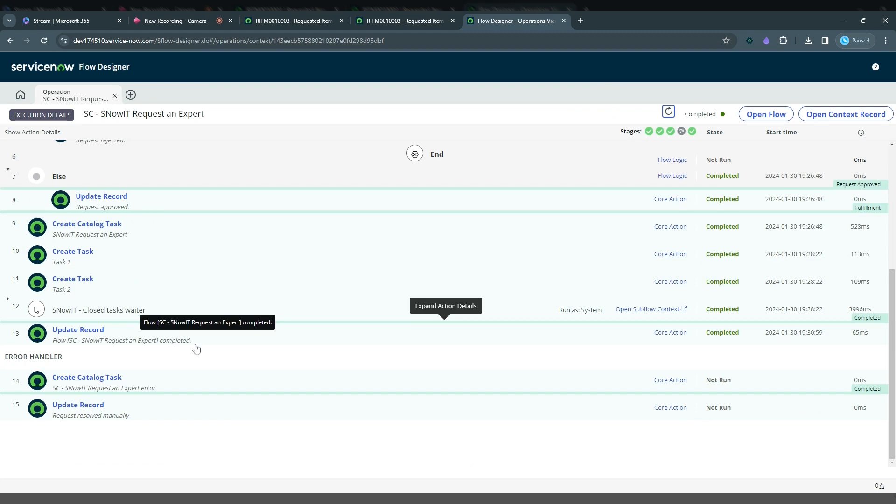
Check the requested item's activities for the flow completion work note
left_click(396, 20)
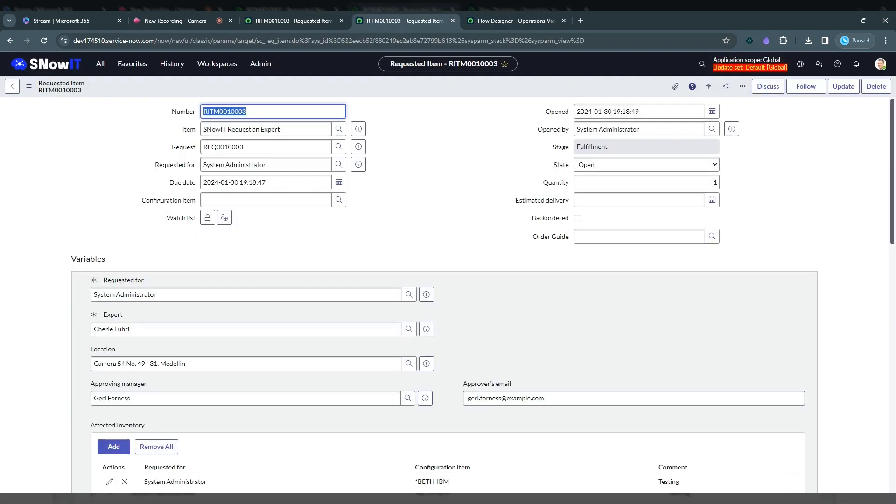
left_click_drag(892, 224, 893, 374)
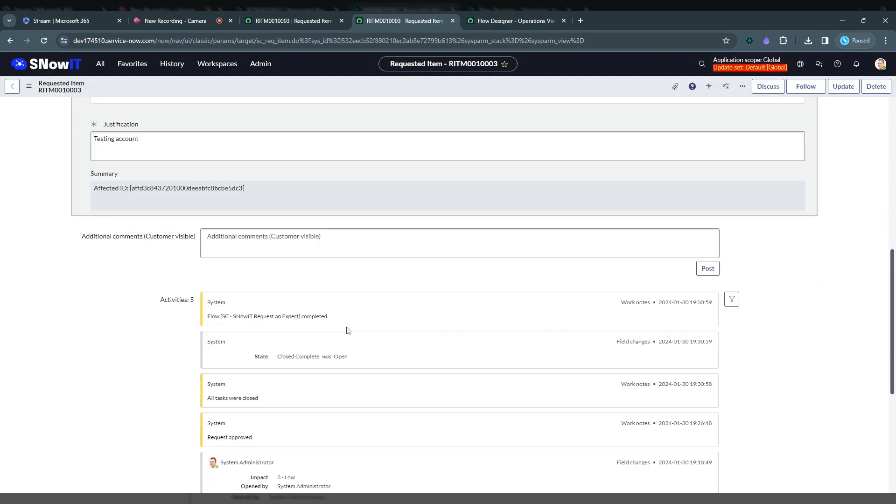
left_click_drag(347, 331, 150, 318)
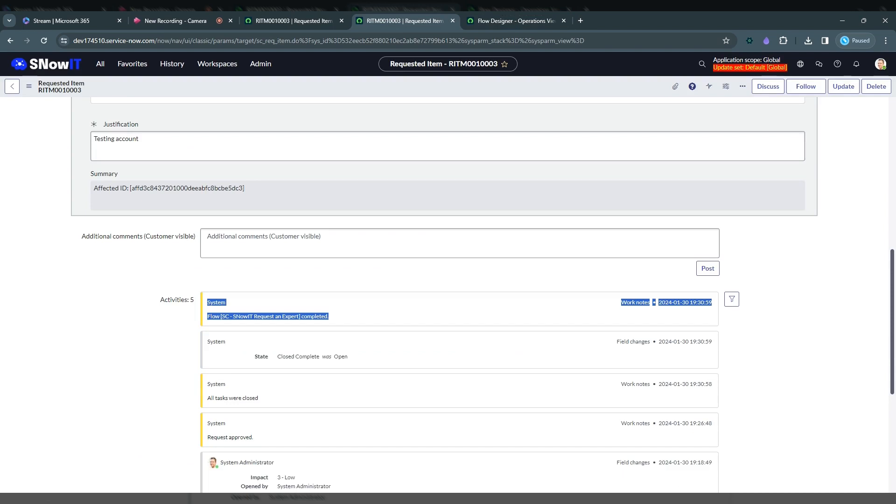
left_click(142, 317)
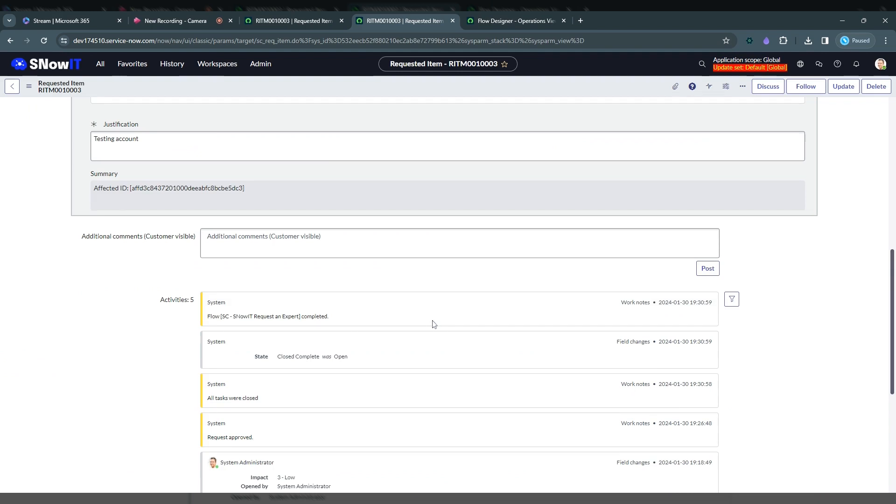
Copy the requested item's number from its form
scroll(432, 322, "up", 1)
left_click_drag(891, 268, 890, 140)
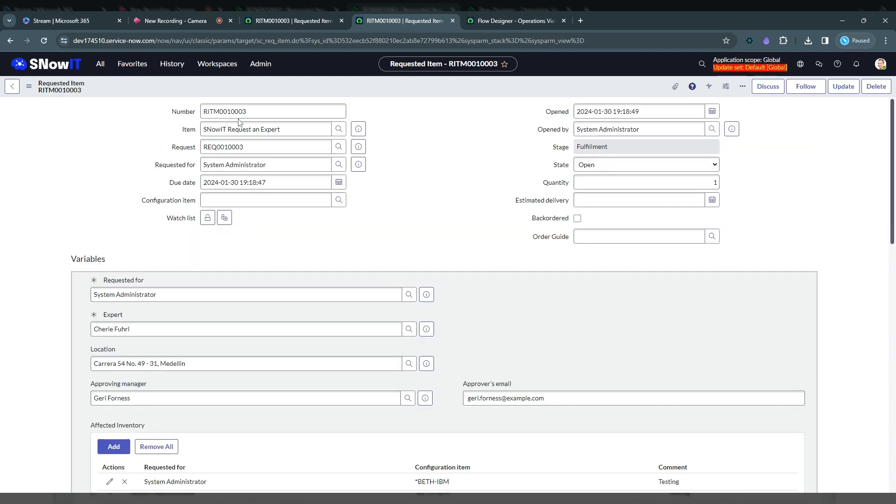
left_click_drag(248, 114, 144, 115)
key("ctrl+c")
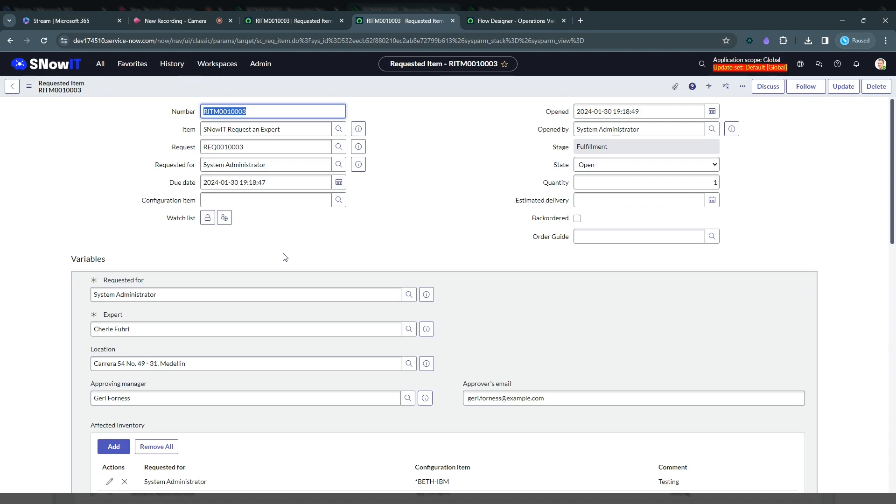
Test the SC - SNowIT Request an Expert flow on requested item record RITM0010003 and open the test's execution details
left_click(498, 25)
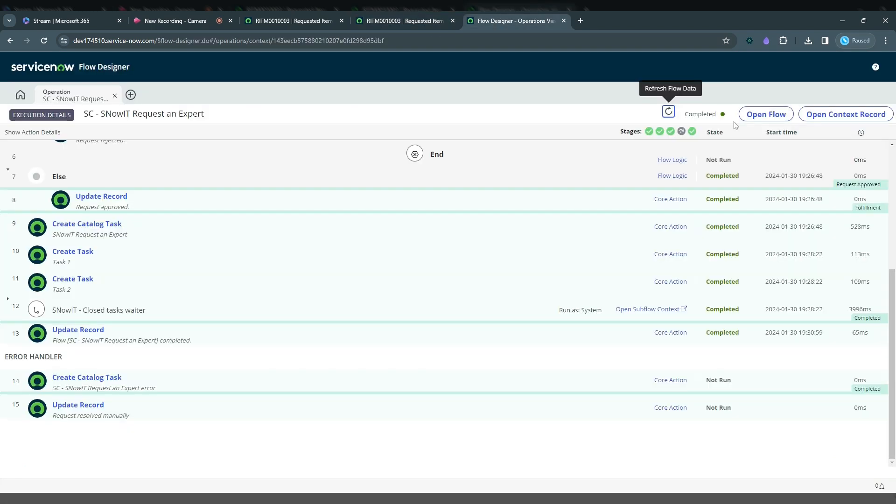
left_click(757, 114)
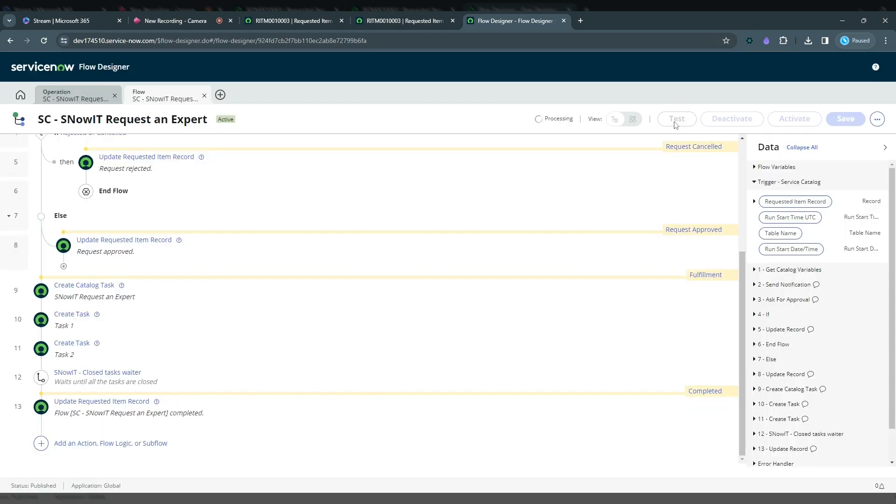
left_click(677, 120)
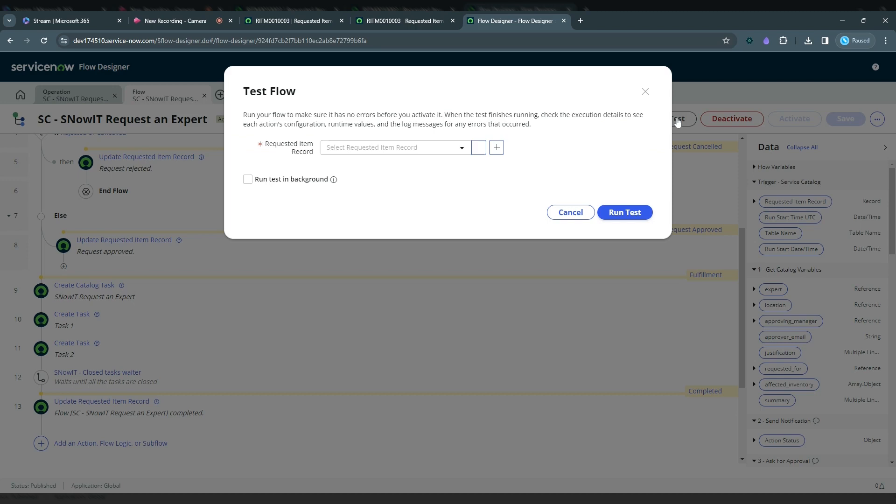
left_click(378, 148)
key("ctrl+v")
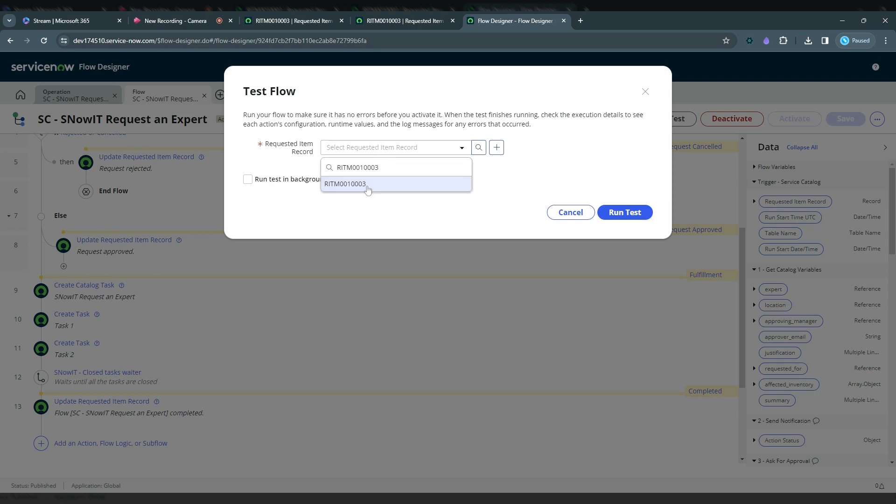
left_click(368, 185)
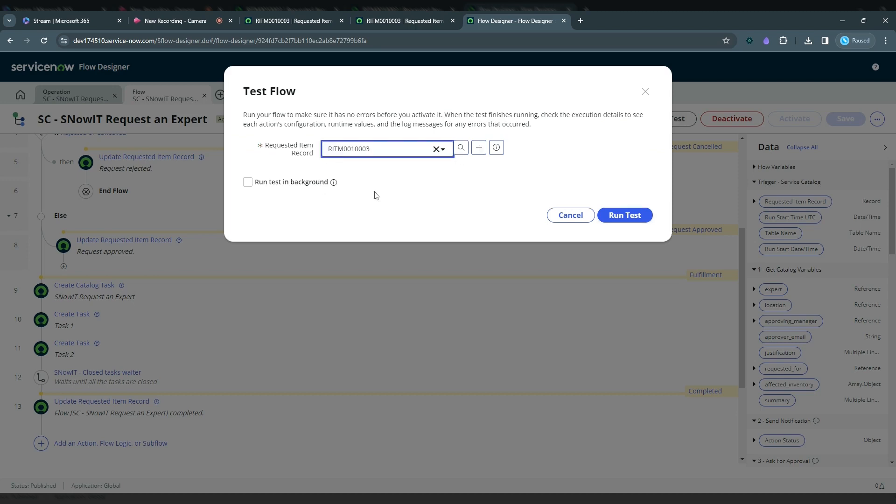
left_click(625, 216)
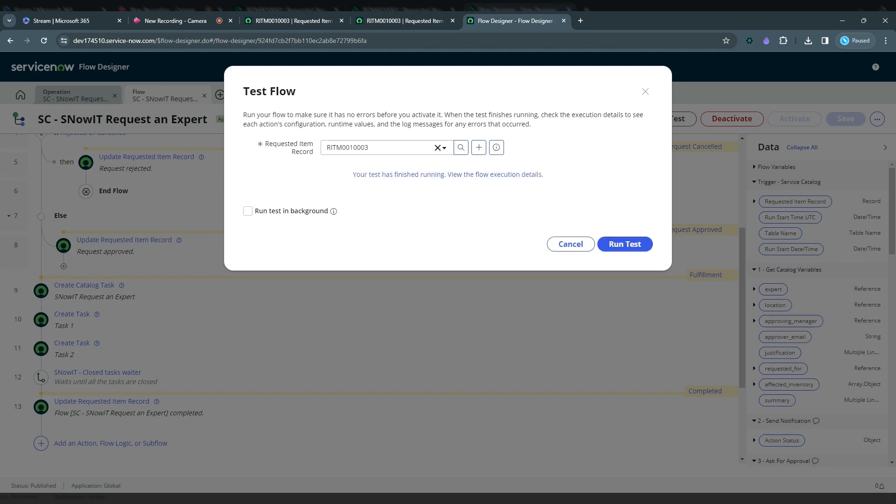
left_click(435, 174)
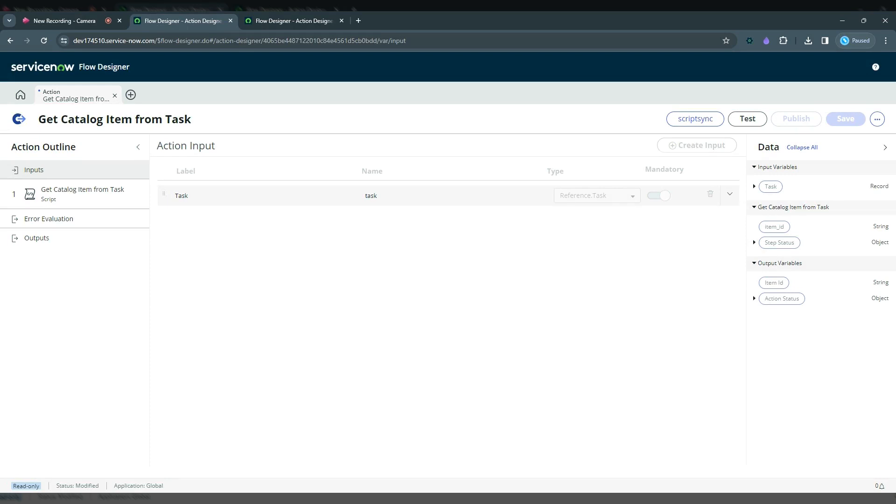
Check the list of executions for the Get Catalog Item from Task action and close it
left_click(877, 119)
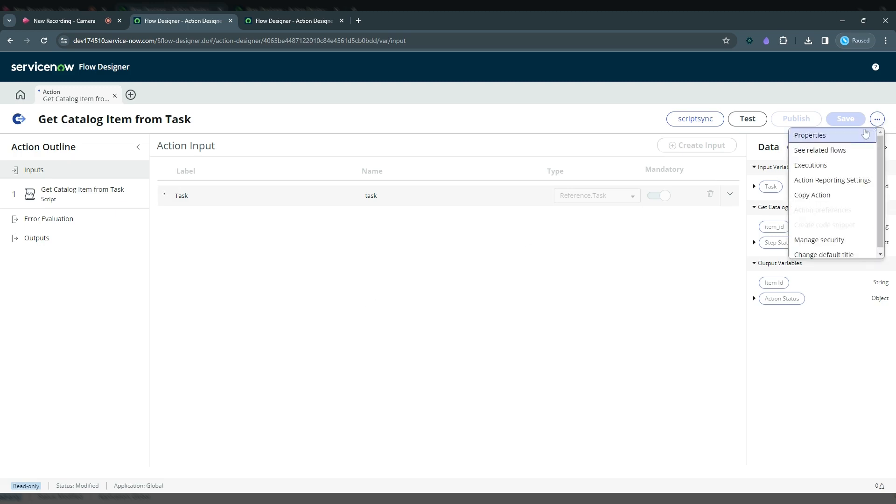
left_click(833, 167)
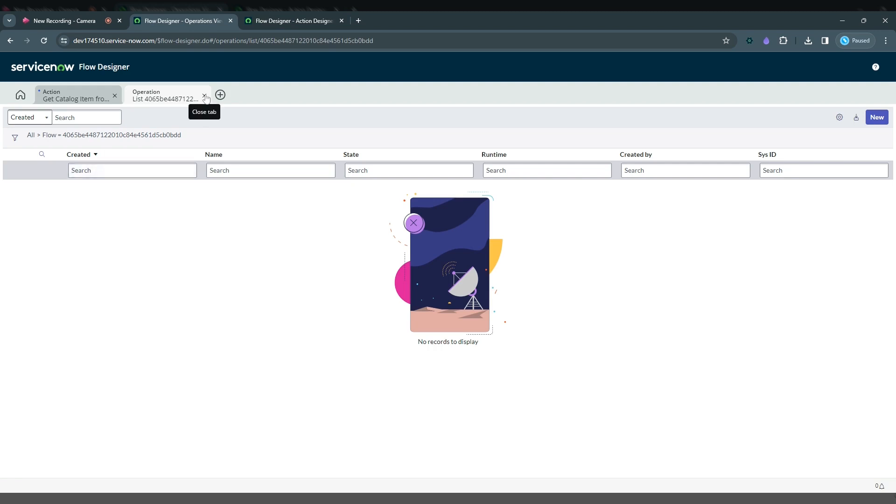
left_click(204, 96)
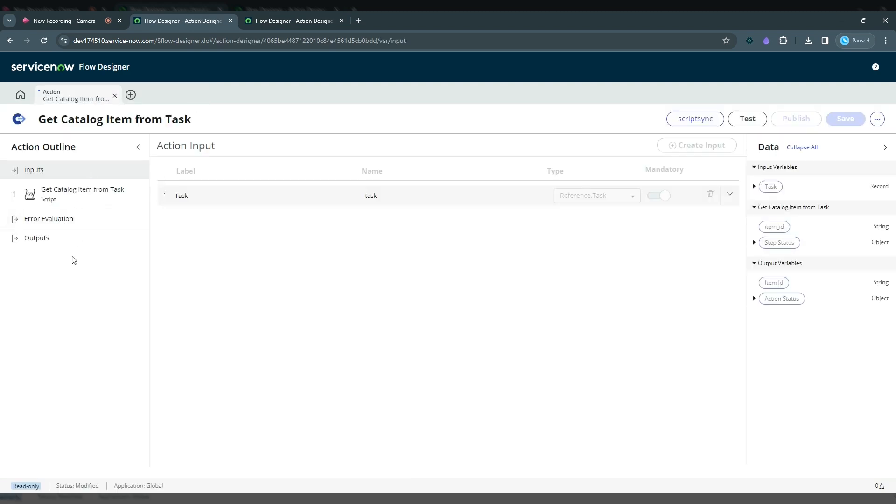
Test the Get Catalog Item from Task action with task CHG0000002 and open the action's execution details
left_click(747, 120)
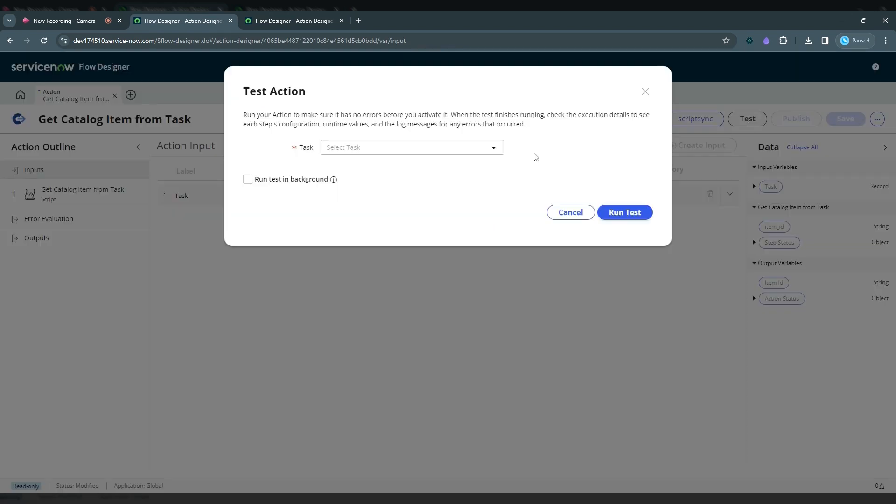
left_click(362, 149)
left_click(364, 198)
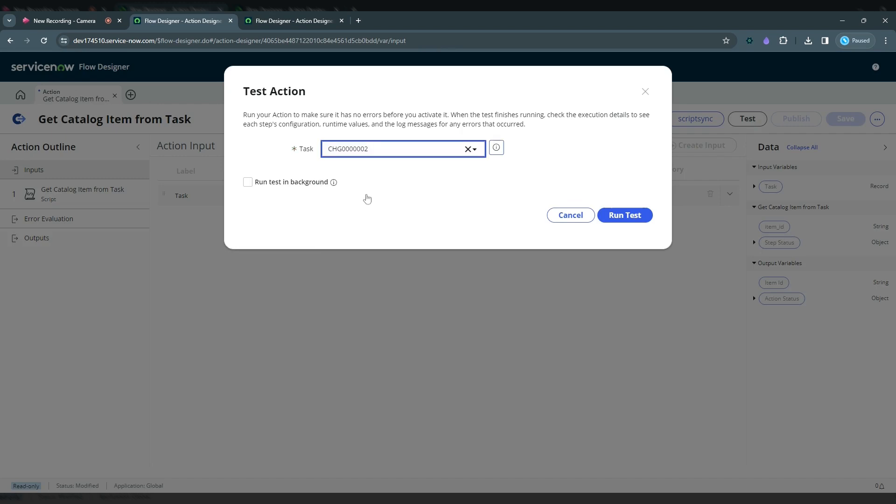
left_click(623, 217)
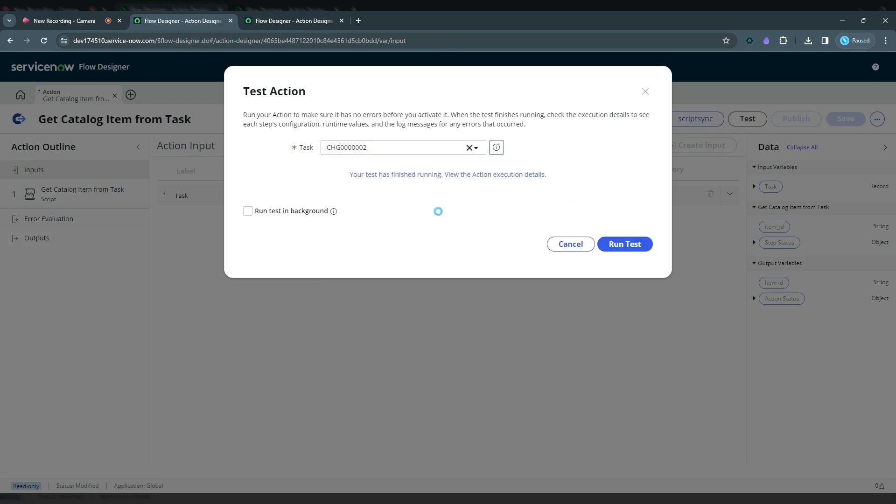
left_click(437, 177)
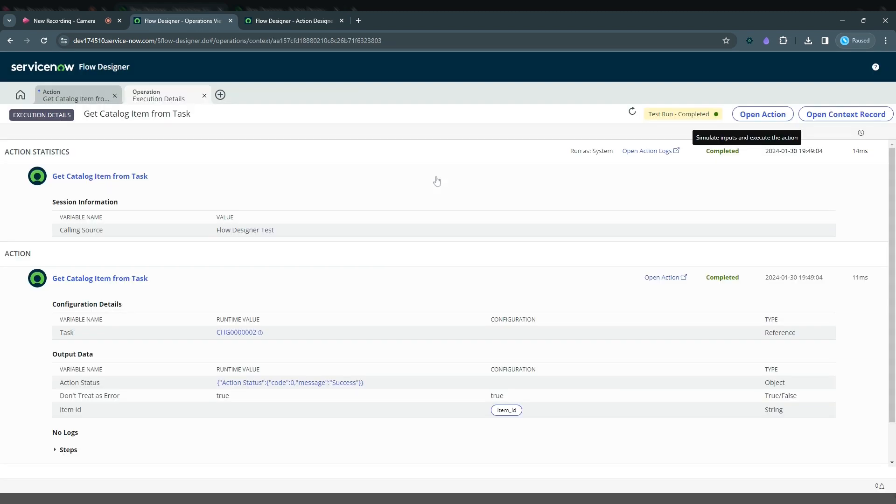
Collapse and re-expand the action statistics and action details, and inspect the Task variable under Configuration Details
left_click(308, 185)
left_click(293, 240)
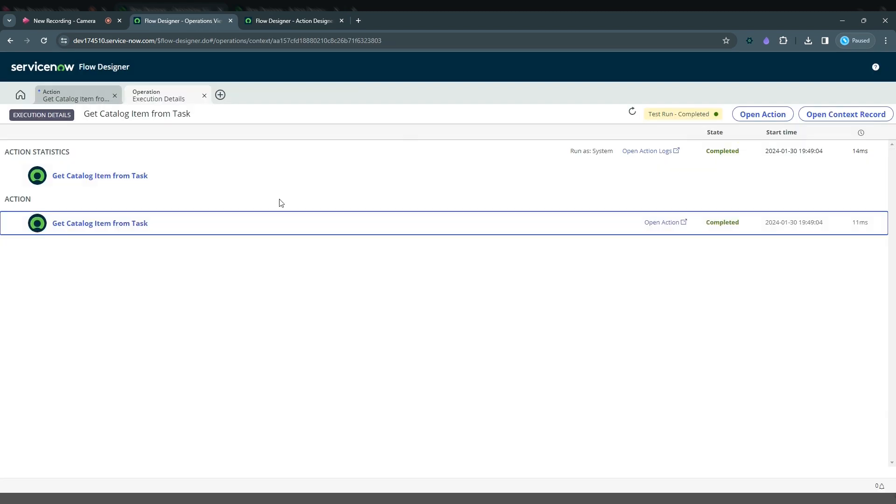
left_click(282, 192)
left_click(267, 289)
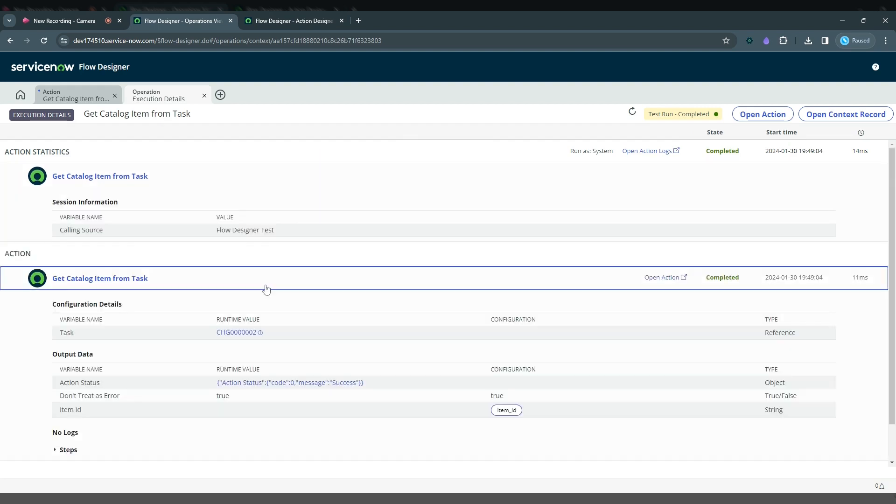
left_click_drag(59, 332, 81, 337)
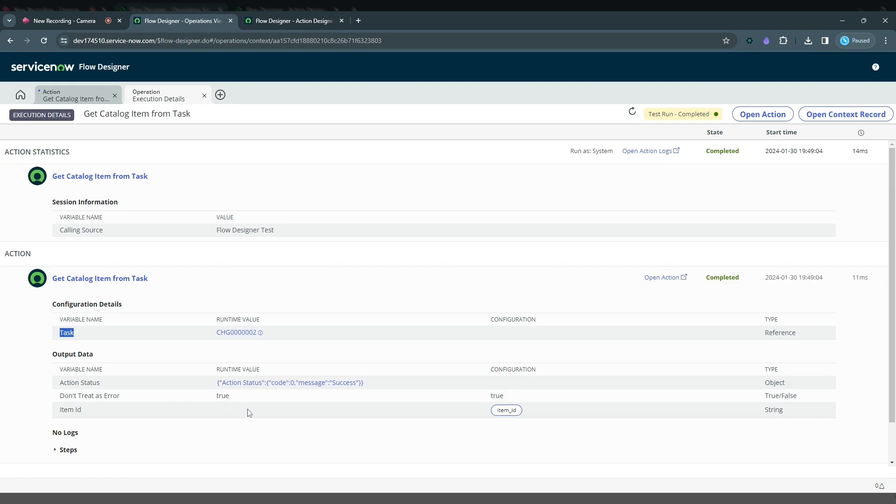
Expand the action's Steps, examine the script step's configuration and output data, and collapse them
scroll(248, 413, "down", 1)
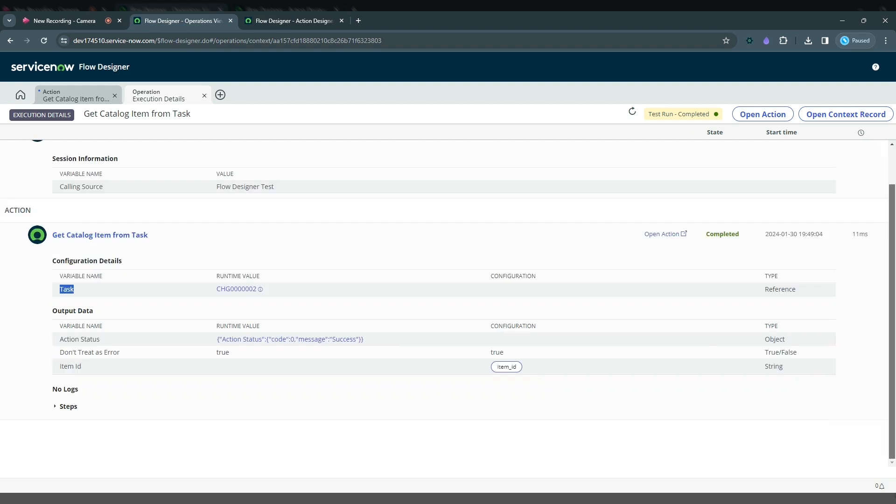
left_click(63, 408)
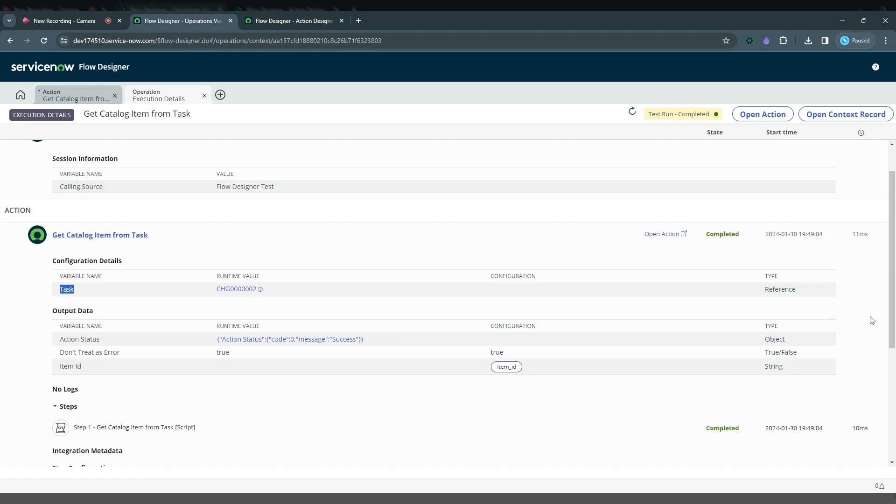
left_click_drag(892, 326, 893, 440)
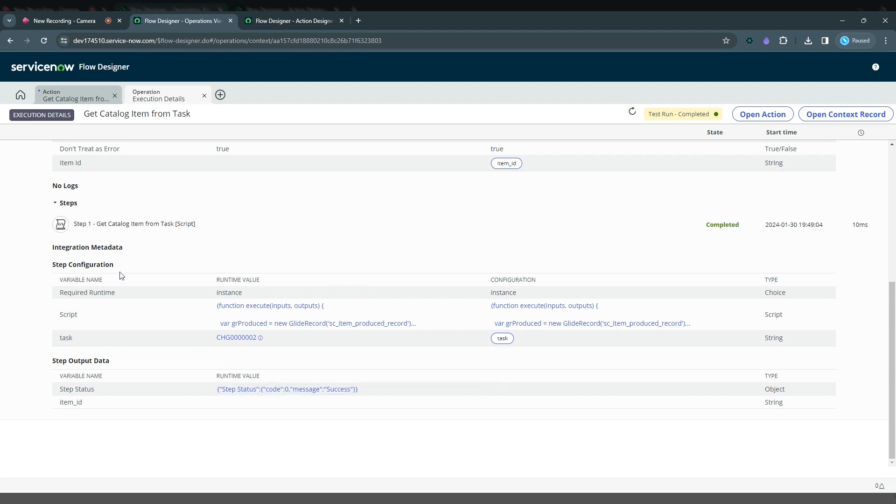
left_click(64, 203)
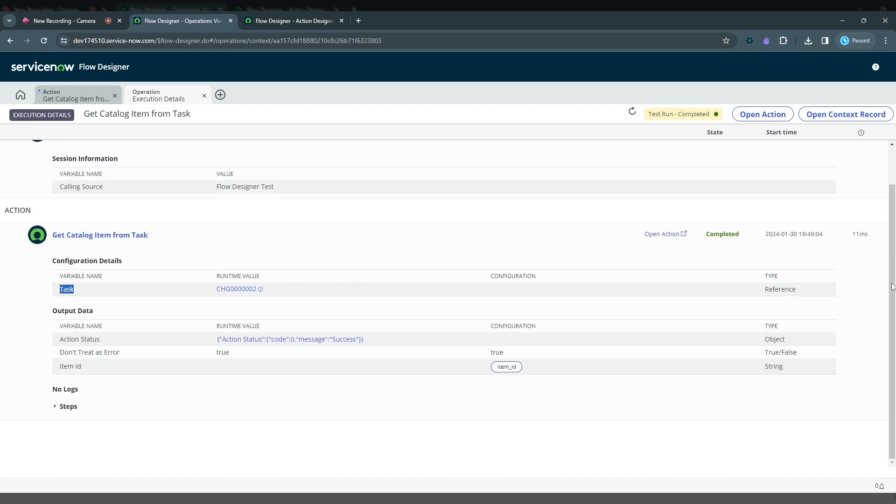
scroll(222, 202, "up", 1)
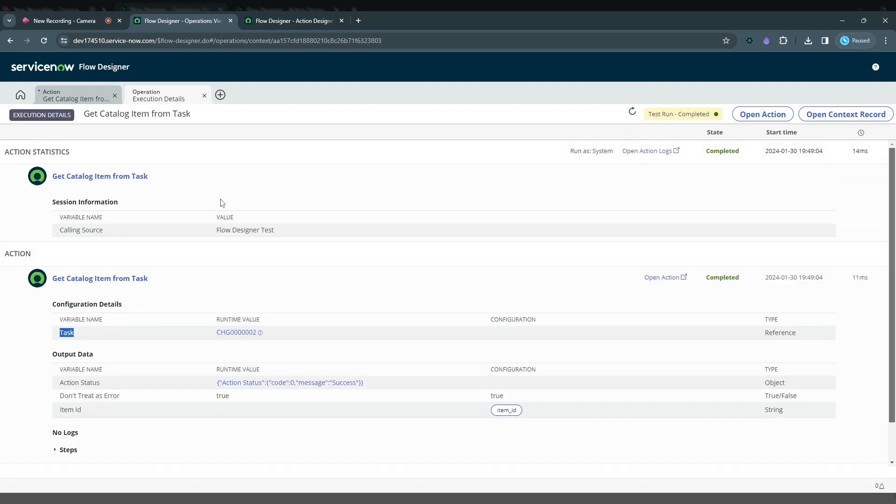
left_click(297, 21)
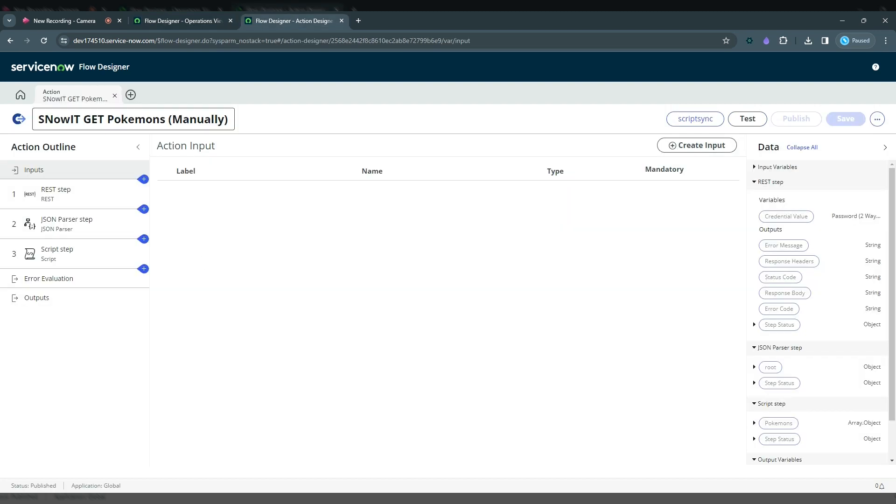
left_click(877, 119)
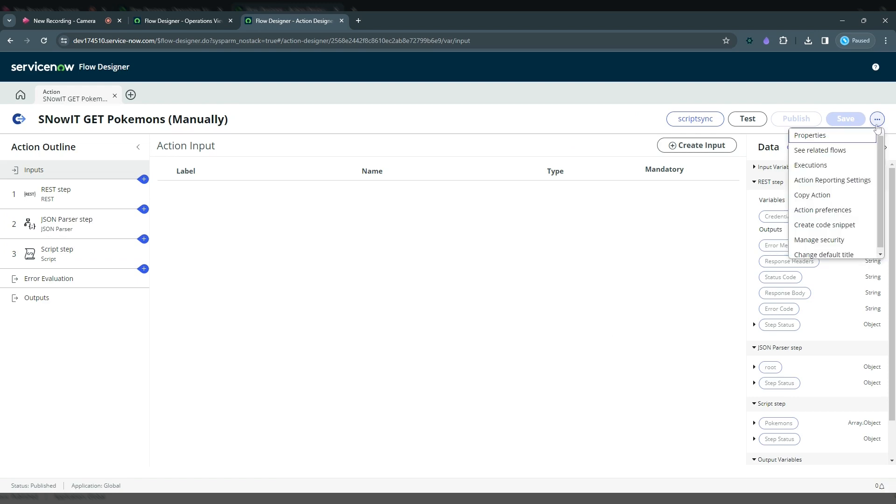
left_click(839, 169)
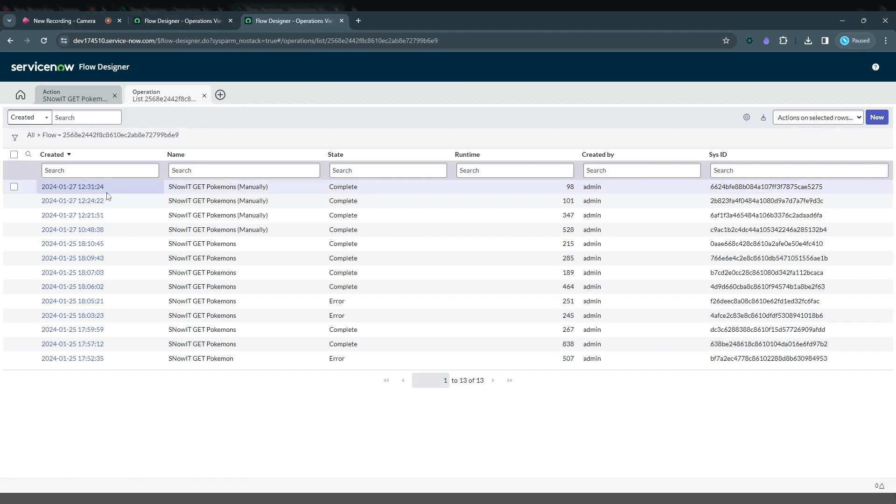
left_click(84, 187)
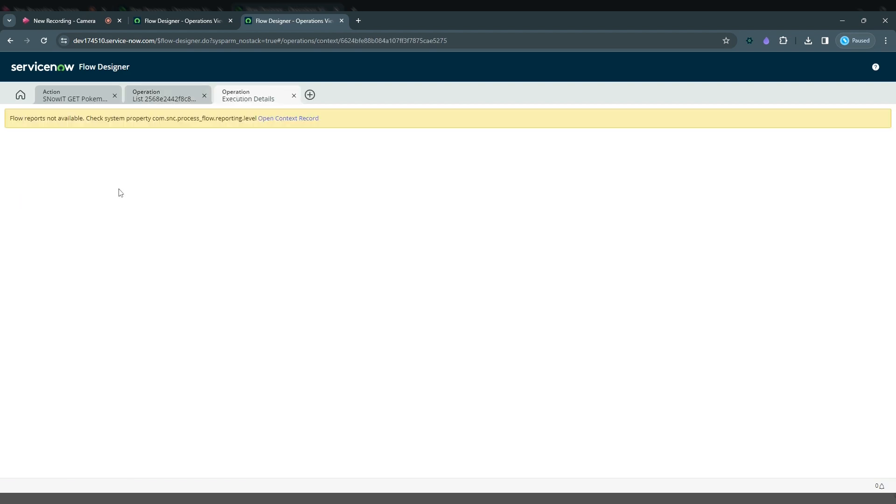
left_click(294, 96)
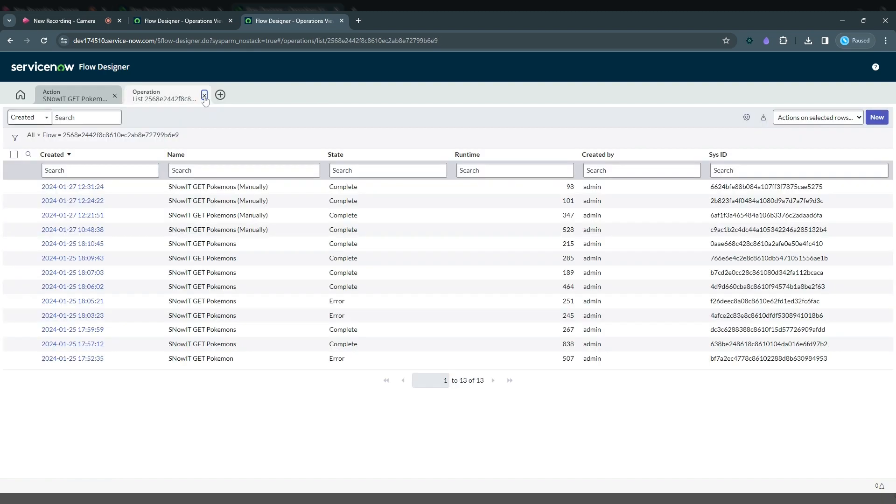
Close the executions list and update the action's reporting settings to the level On (Flows, Actions, and Steps)
left_click(204, 95)
left_click(877, 119)
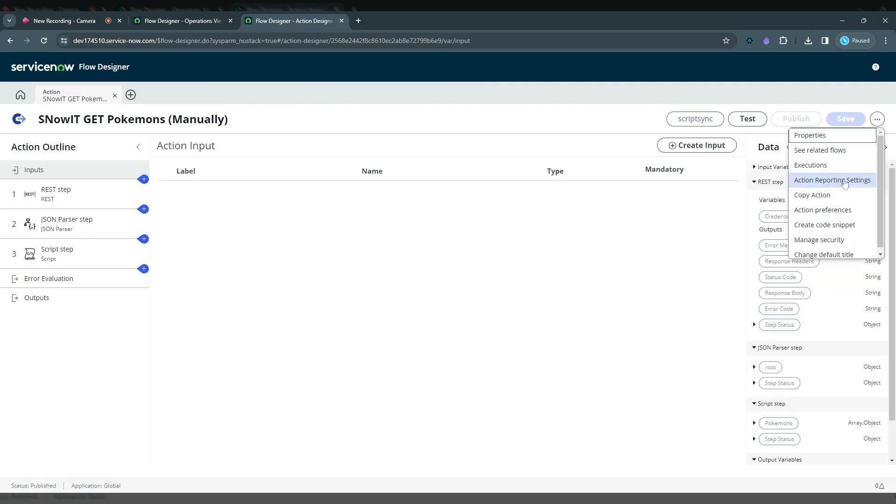
left_click(832, 180)
left_click(434, 141)
left_click(406, 202)
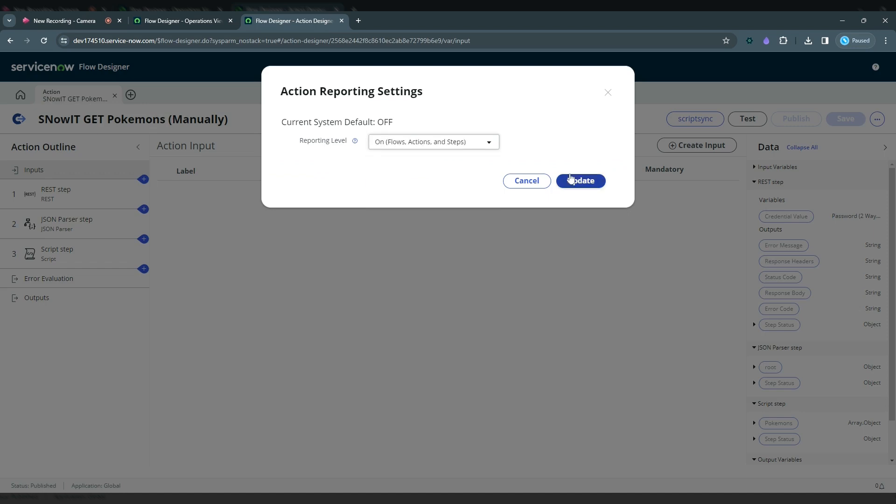
left_click(580, 181)
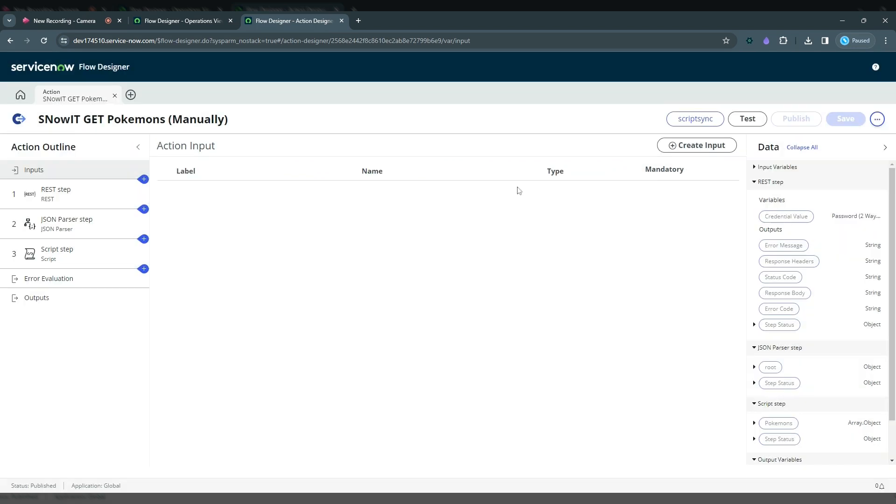
Run a foreground test of the SNowIT GET Pokemons (Manually) action and open its execution details
left_click(748, 121)
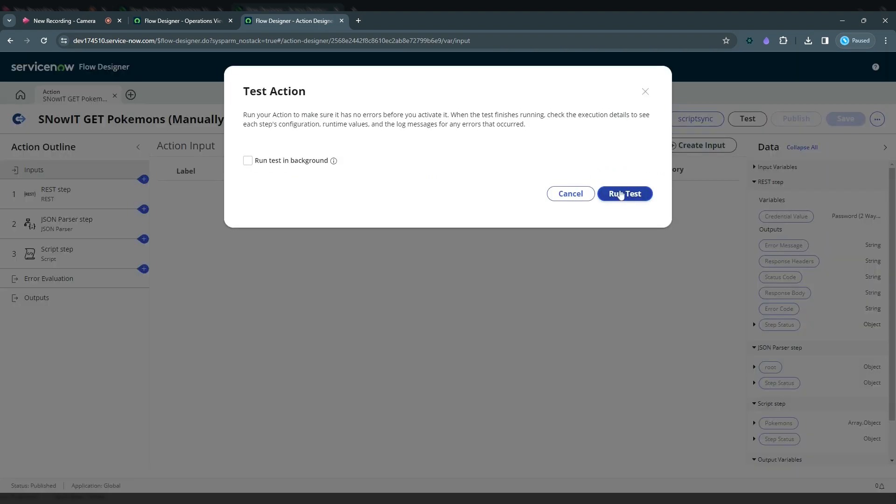
left_click(620, 195)
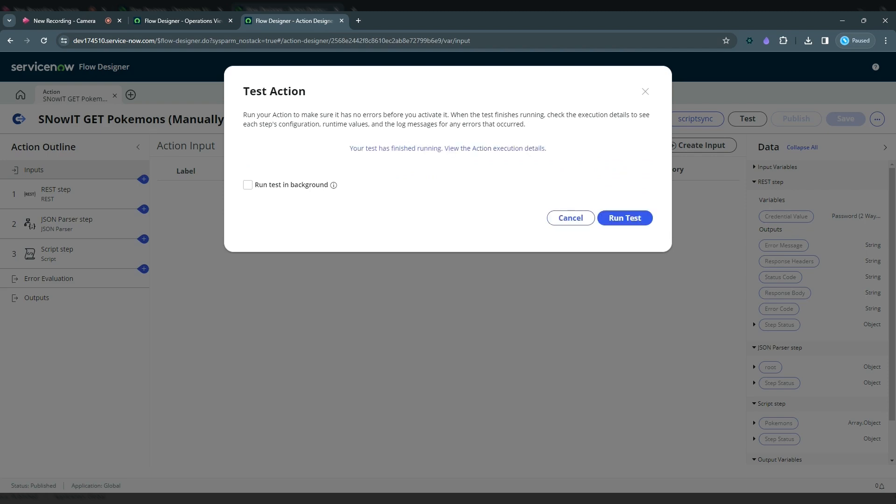
left_click(471, 149)
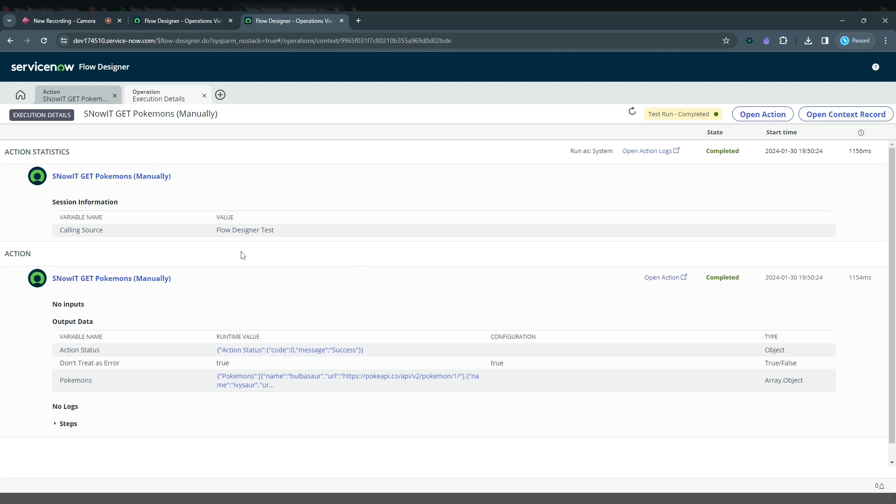
Inspect the Pokemons output value and the configuration and output data under the action's Steps, and collapse the action details
left_click(312, 383)
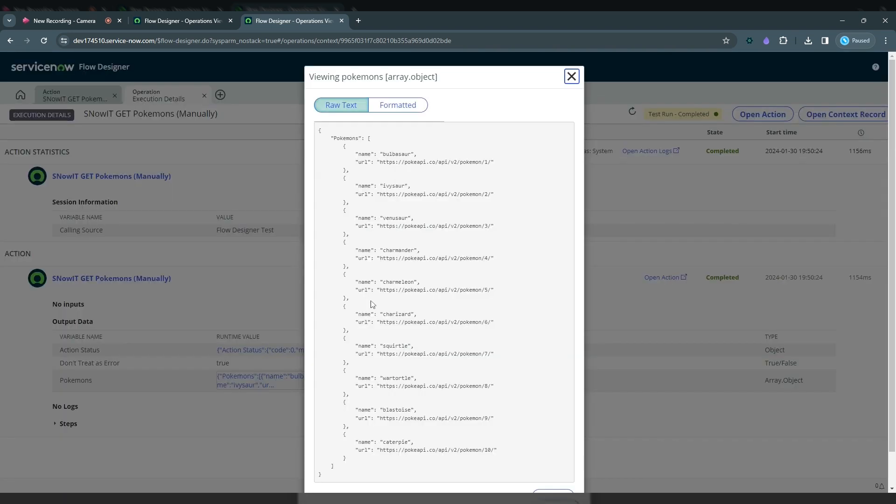
left_click(571, 77)
left_click(66, 425)
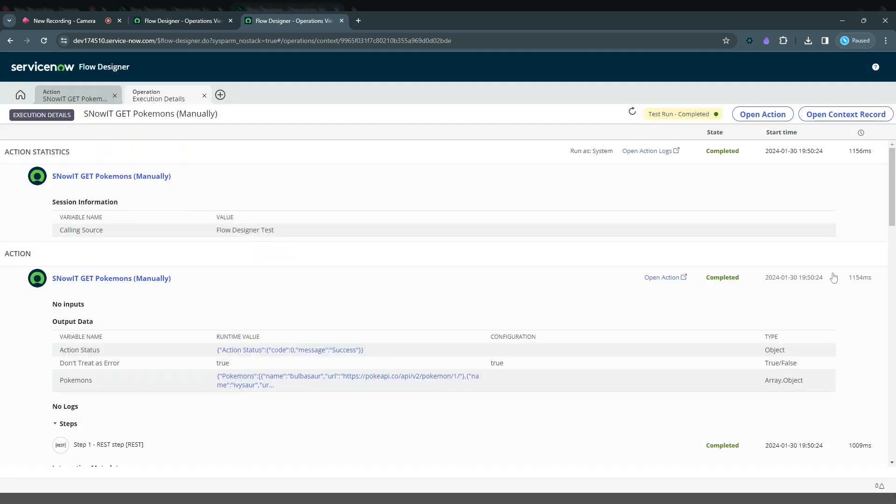
scroll(834, 277, "down", 5)
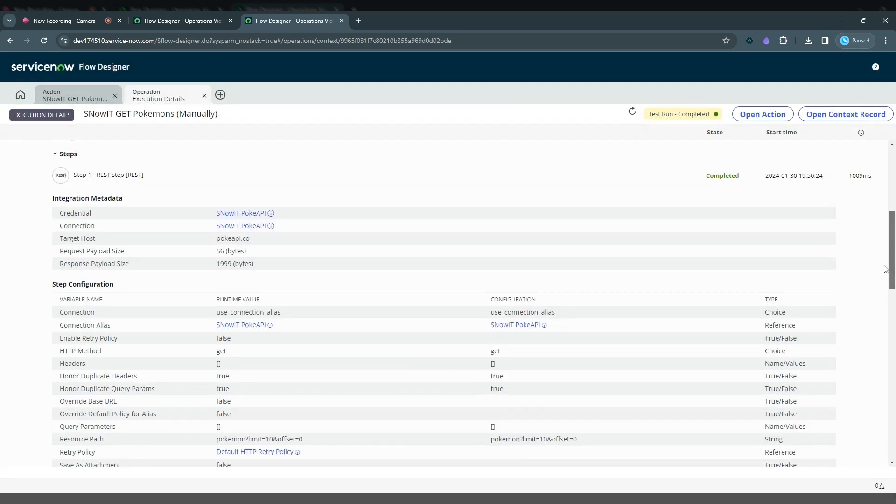
left_click_drag(885, 270, 882, 267)
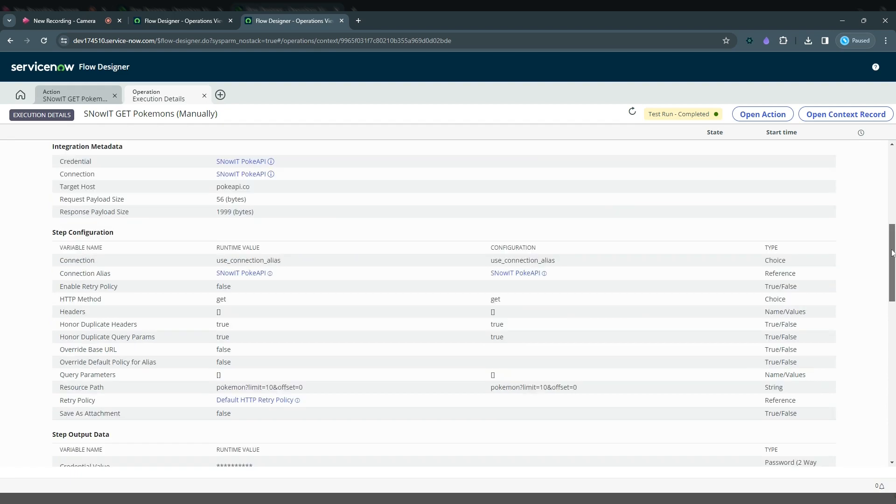
left_click_drag(891, 252, 893, 406)
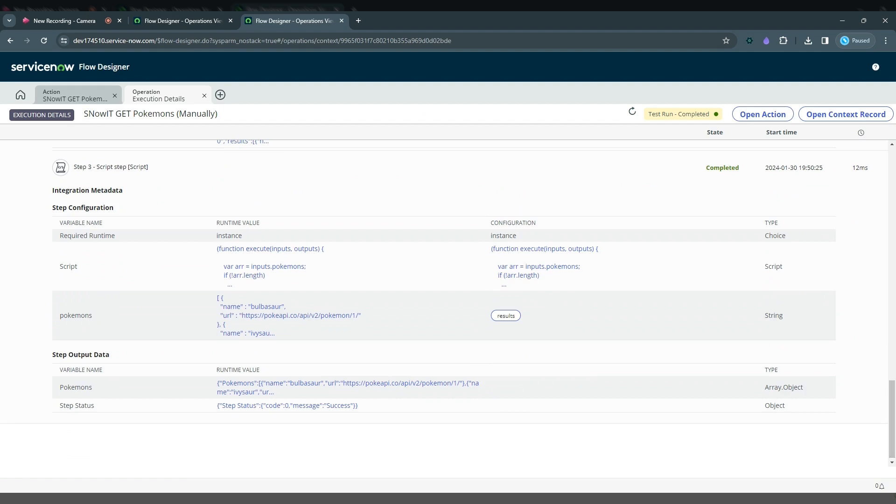
left_click_drag(892, 404, 892, 171)
left_click(250, 272)
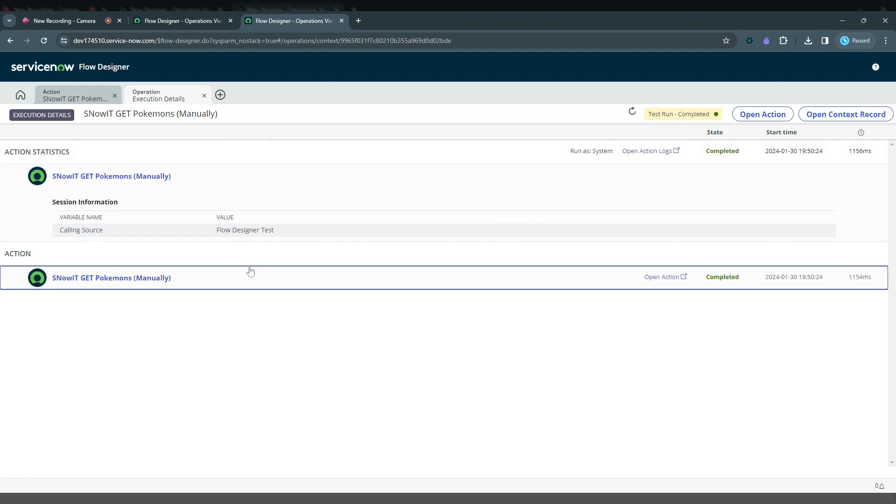